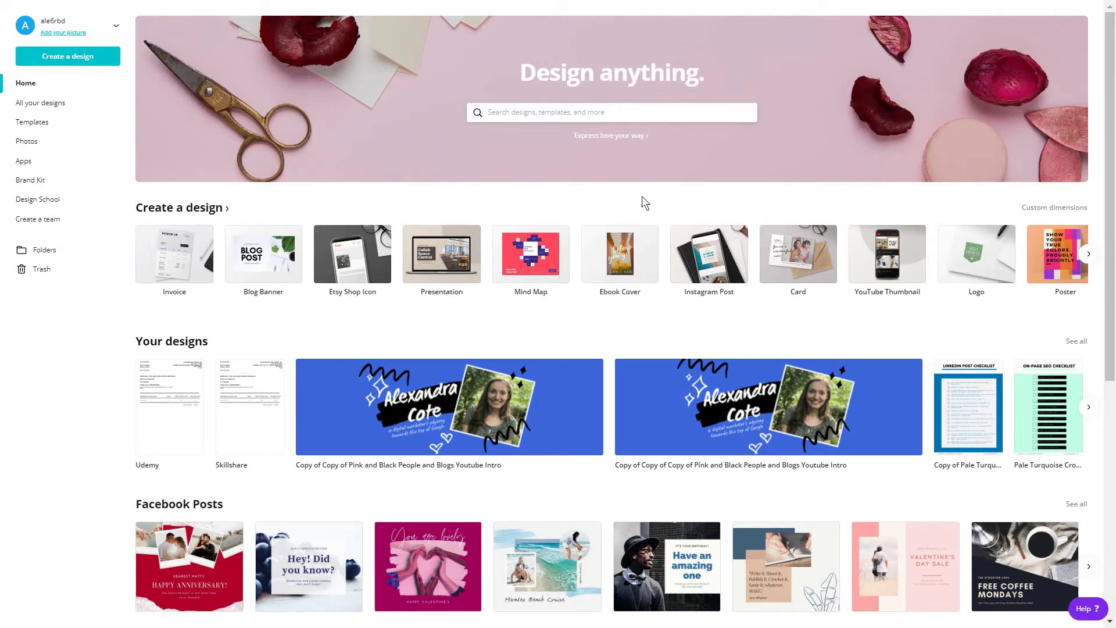
Search for 'invoice' templates and scroll through the grid of invoice designs
left_click(588, 115)
type("invoice")
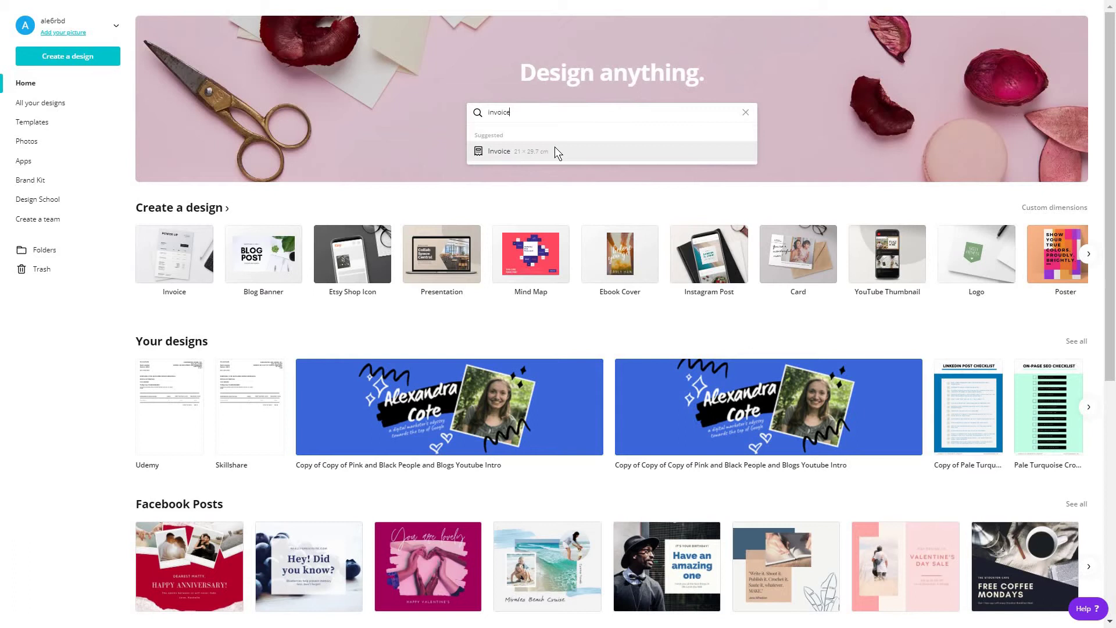
left_click(555, 151)
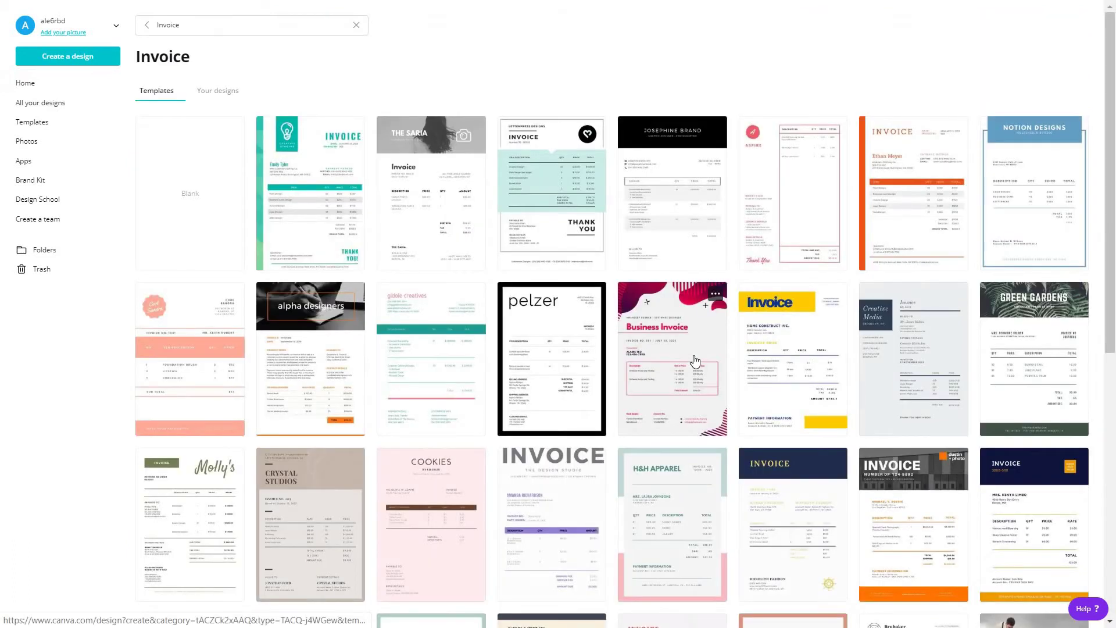
scroll(695, 361, "down", 10)
scroll(639, 419, "down", 8)
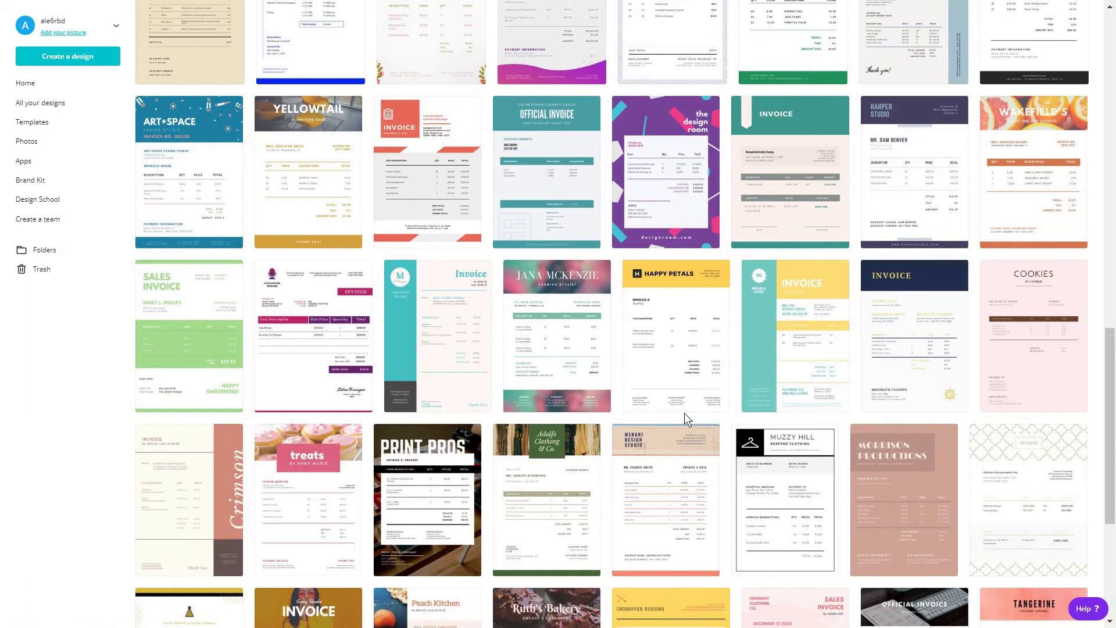
scroll(686, 419, "down", 5)
scroll(686, 418, "down", 1)
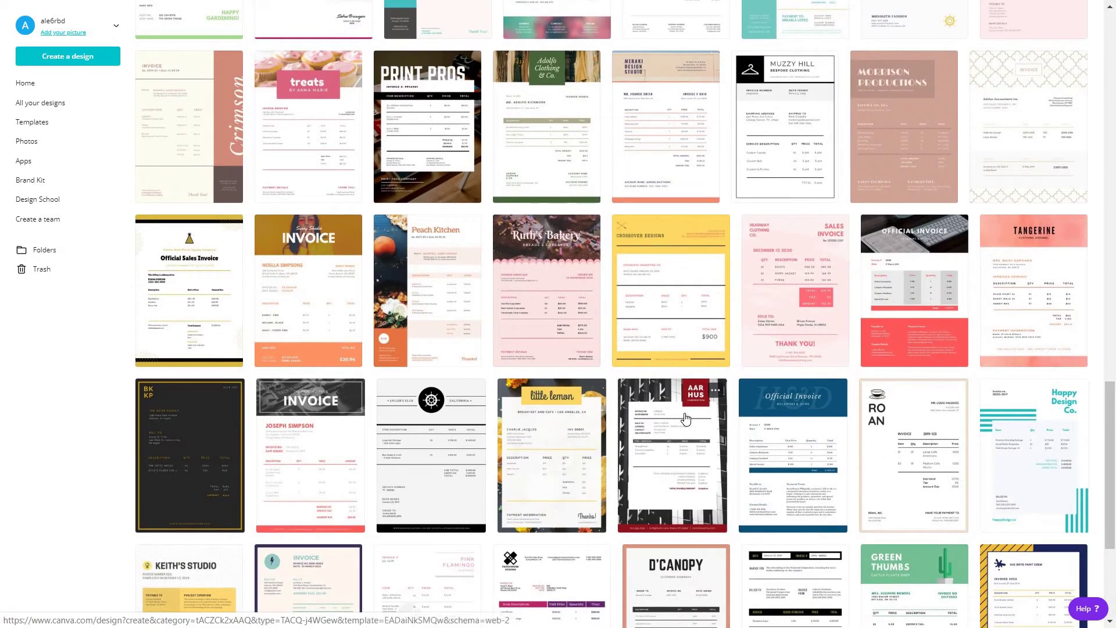
scroll(686, 419, "up", 15)
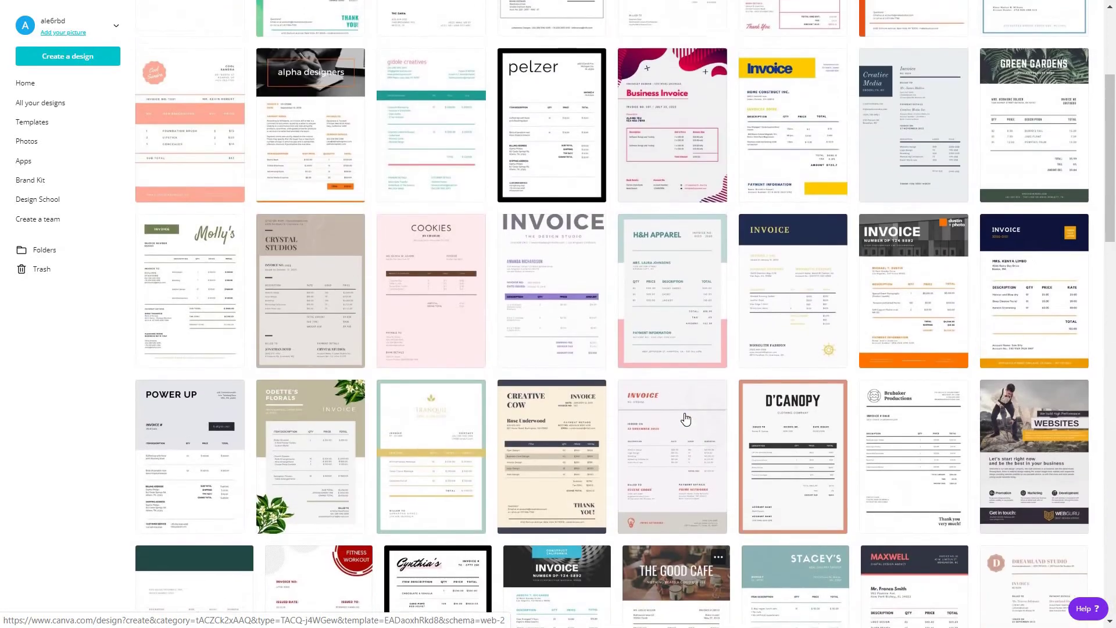
scroll(686, 418, "up", 3)
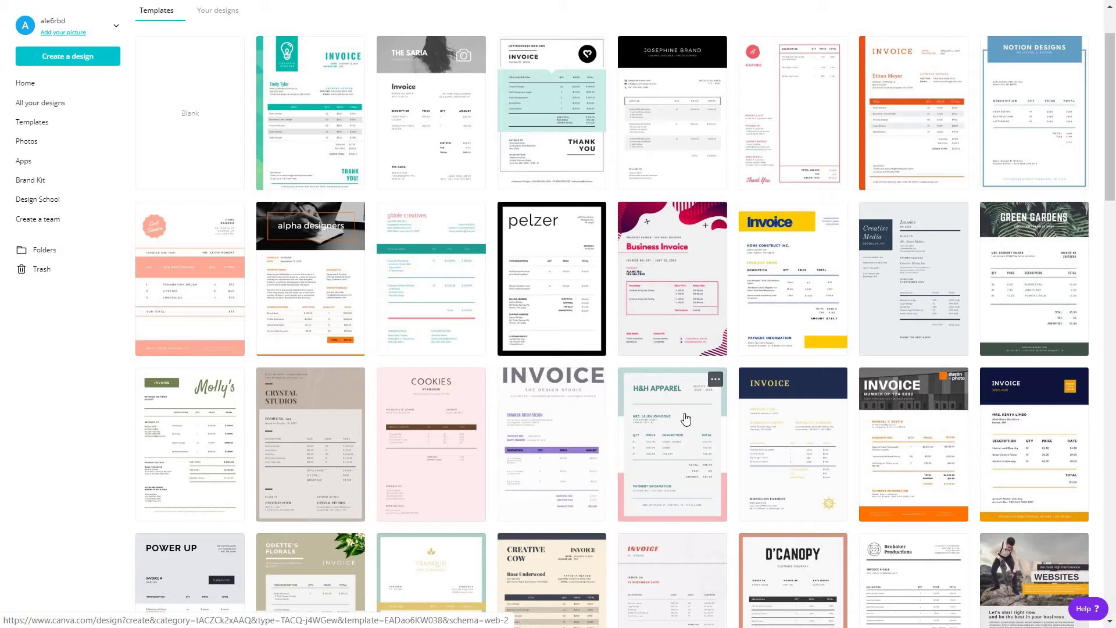
Open the grey THE SARIA photography studio invoice template in the editor
left_click(432, 134)
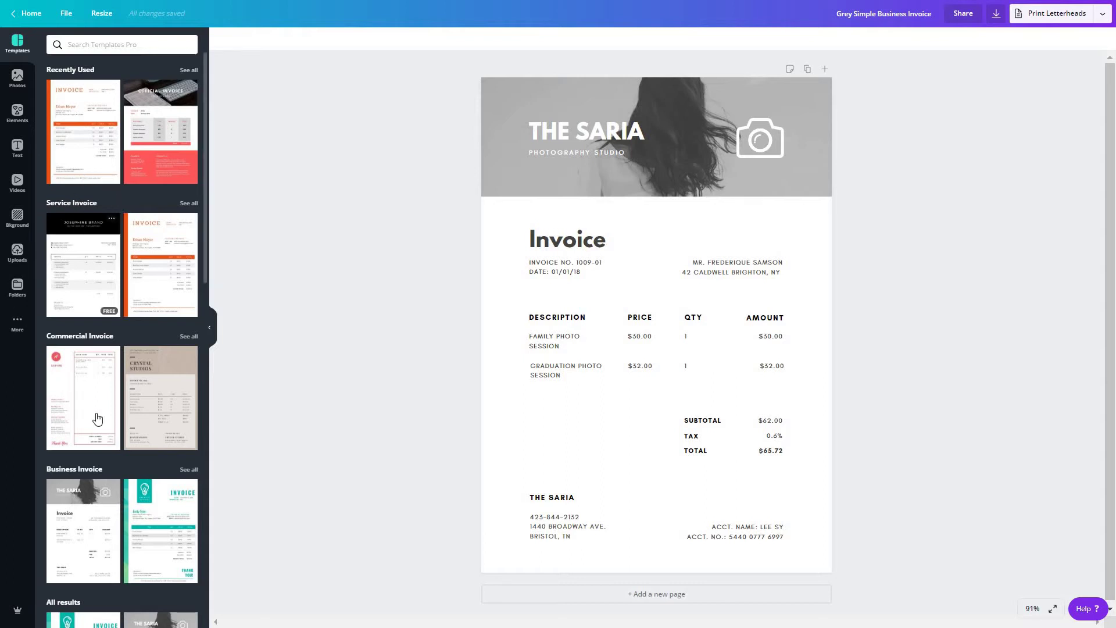
scroll(97, 419, "down", 8)
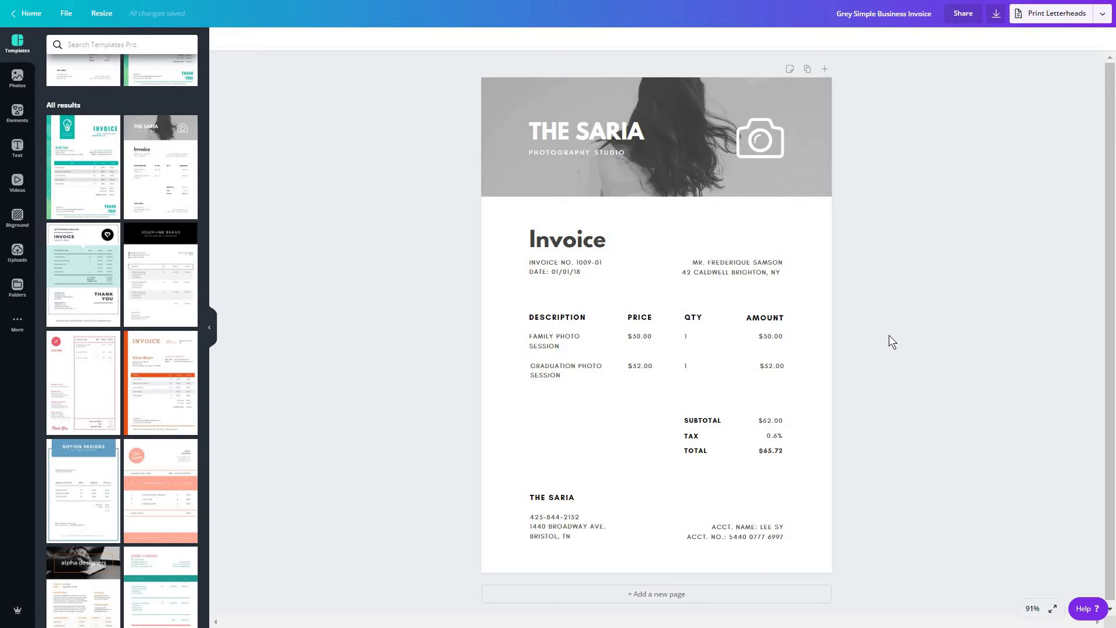
Zoom the invoice page to 100%
left_click(597, 263)
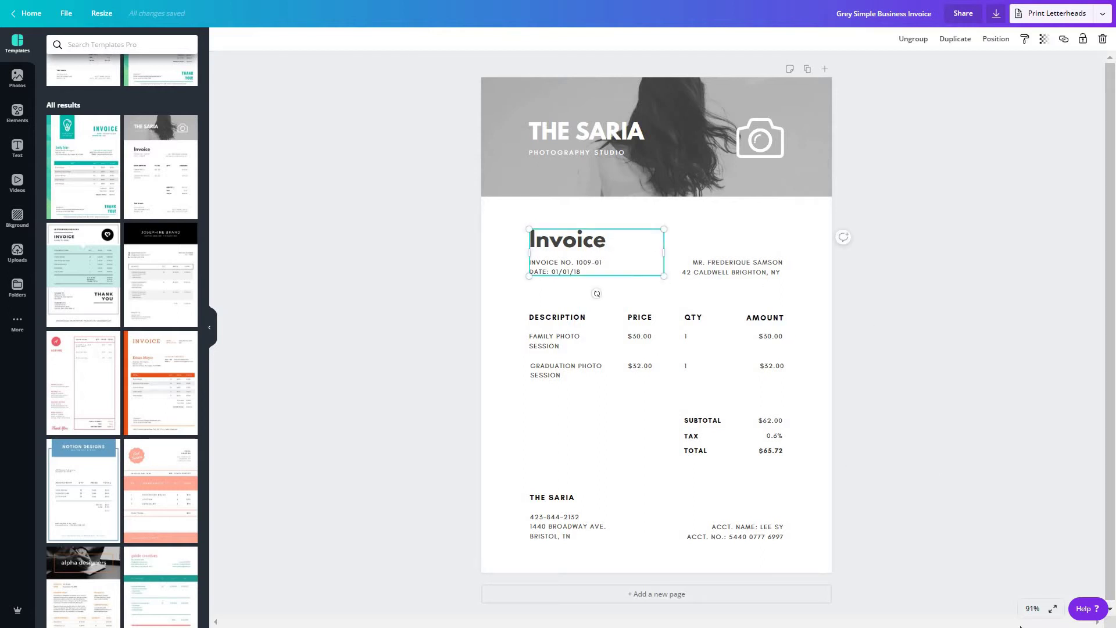
left_click(1039, 611)
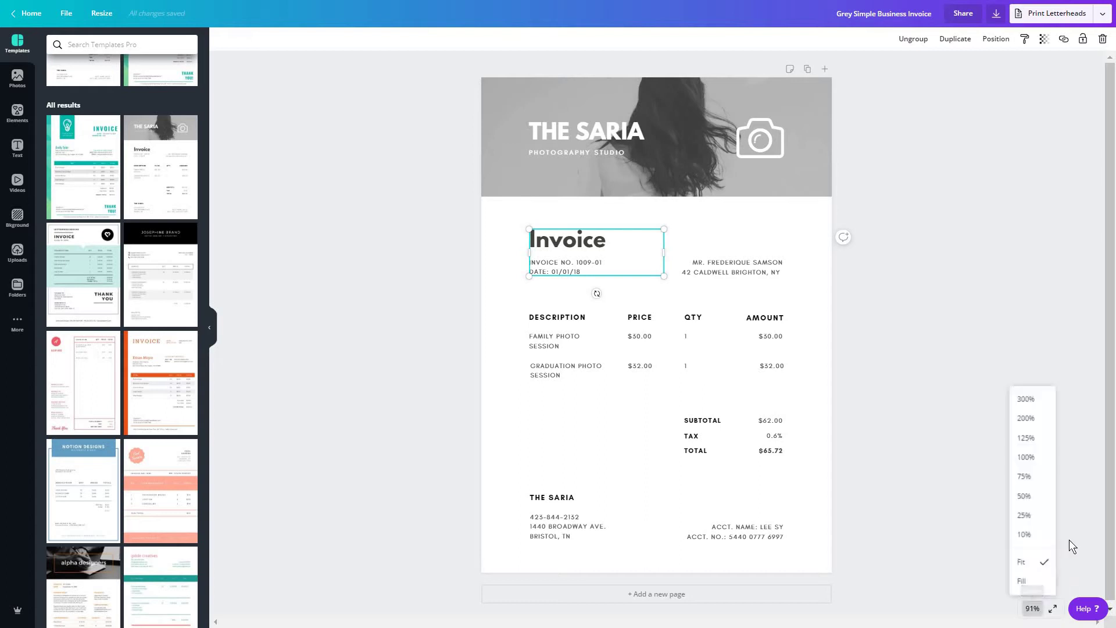
left_click(1048, 456)
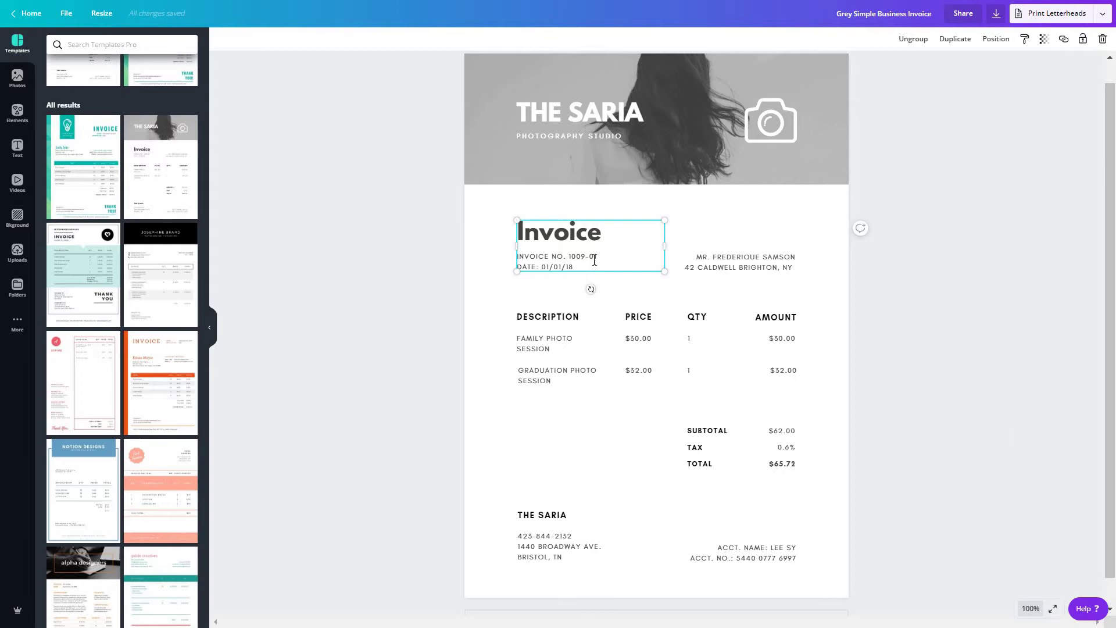
Add a DUE DATE: 05/02/20 line under the date and change the date's year to 20
left_click(584, 264)
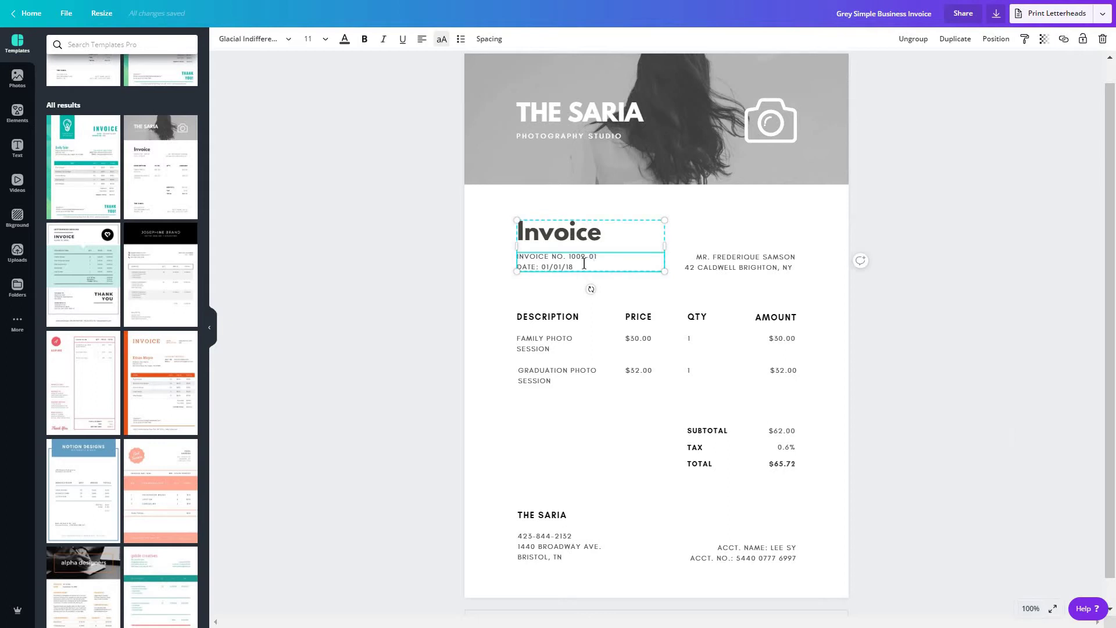
key("Return")
type("DUE DATE: ")
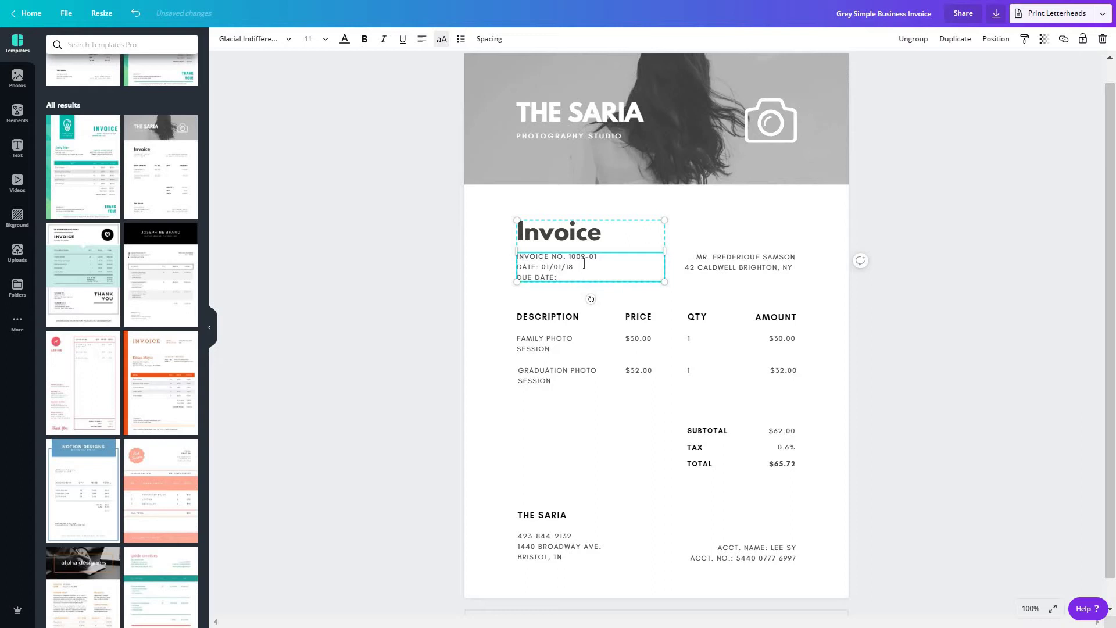
type("05")
double_click(570, 267)
type("20")
type("/02/")
type("20")
left_click(736, 263)
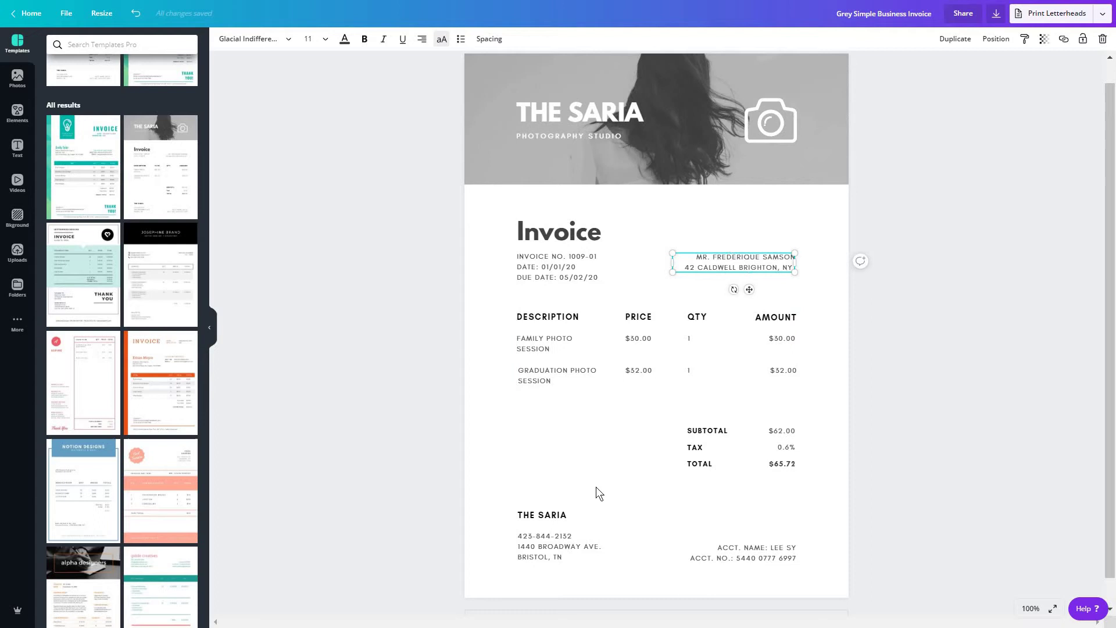
left_click(580, 523)
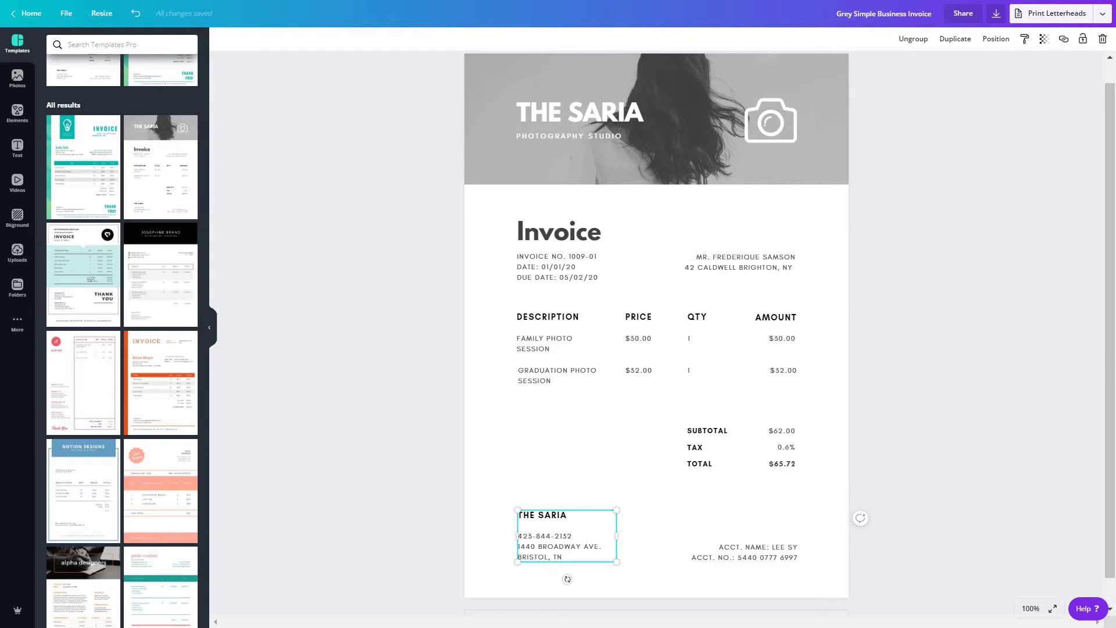
Search the design elements for free 'PHOTO' graphics
left_click(599, 137)
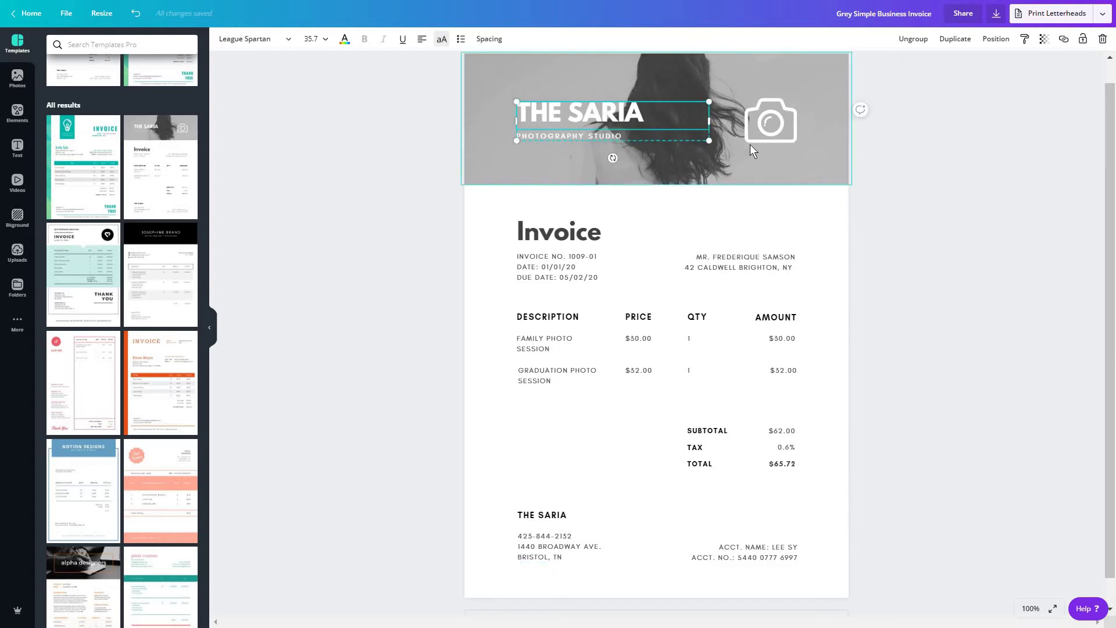
left_click(766, 118)
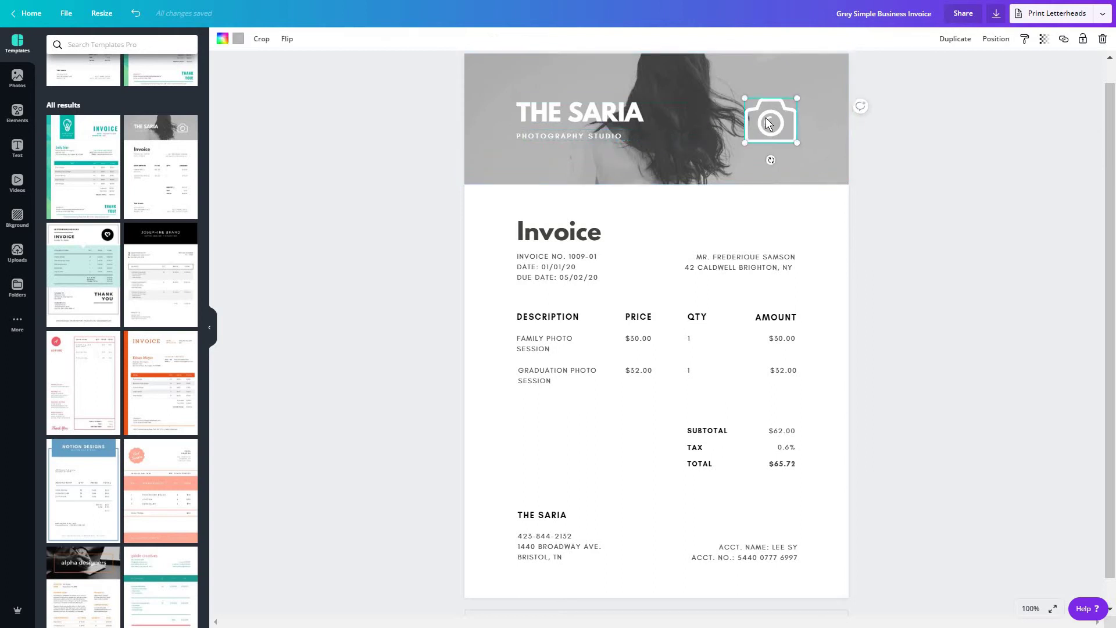
left_click(32, 265)
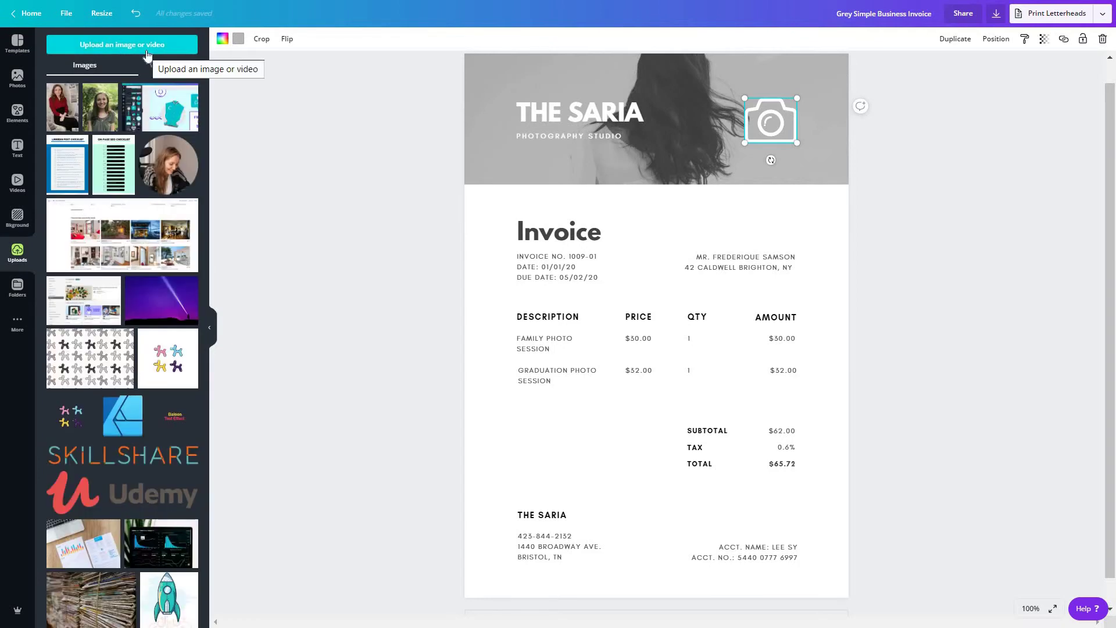
key("alt+e")
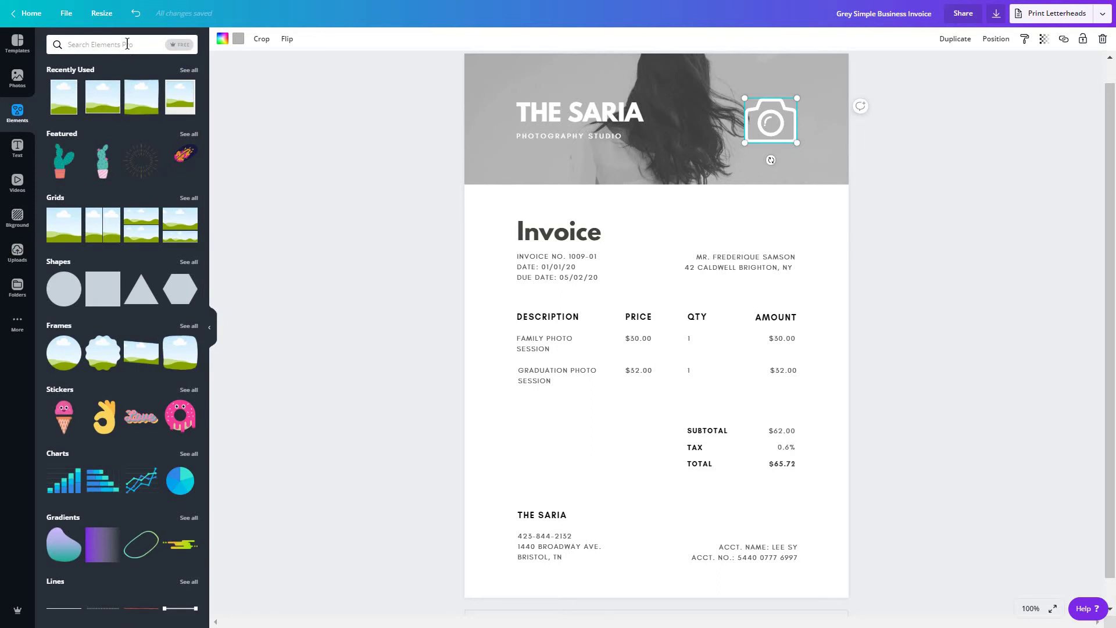
left_click(127, 44)
type("PHOTO")
key("Return")
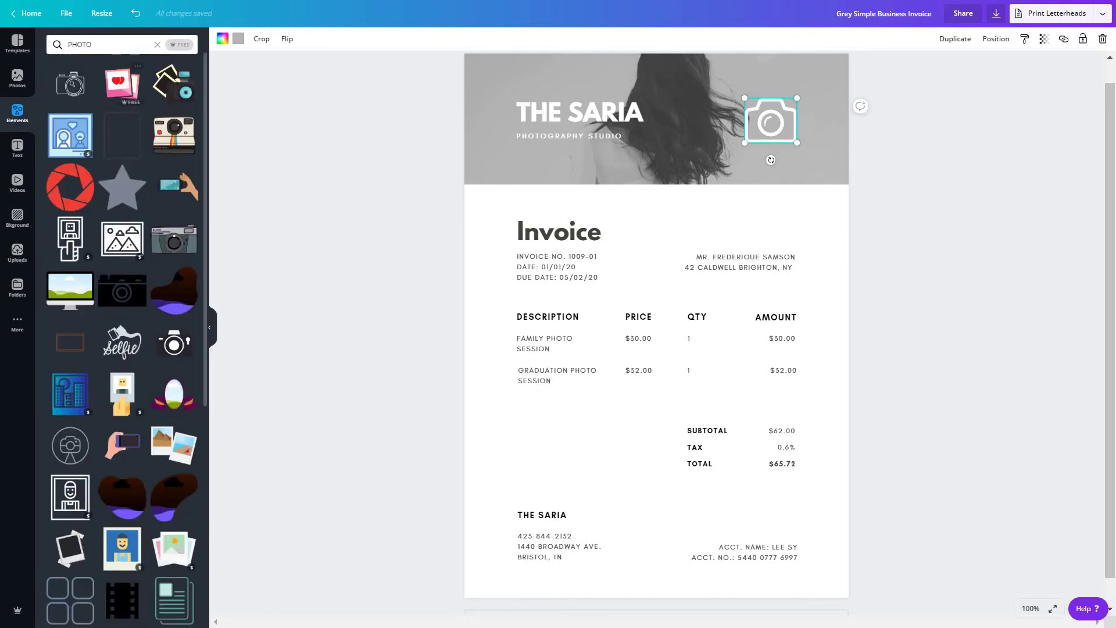
left_click(178, 45)
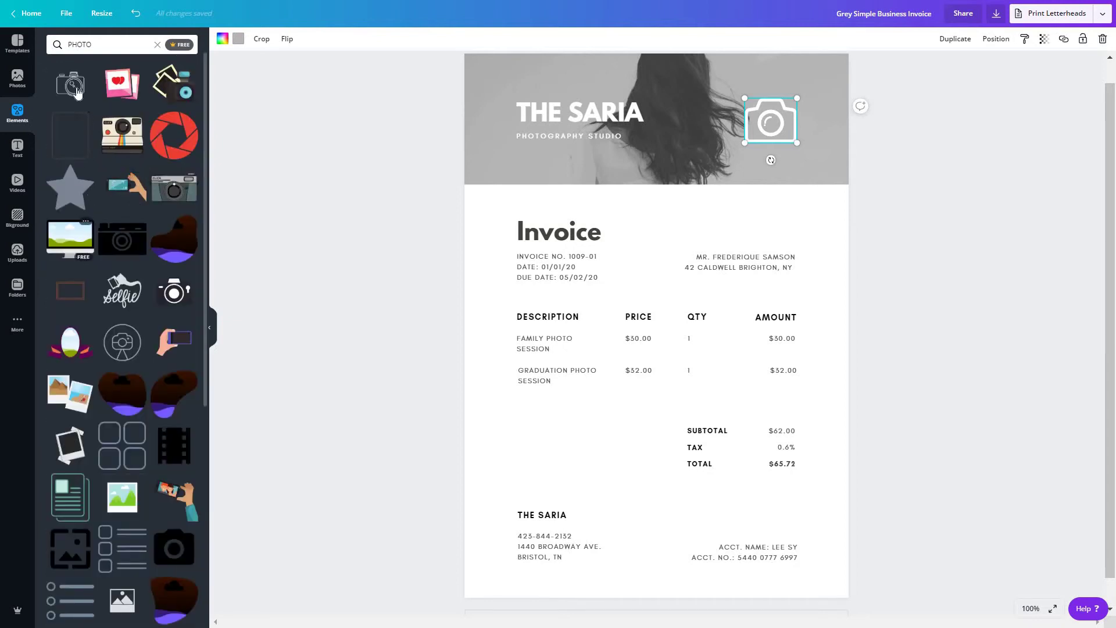
Add the outline camera element and shrink it into the header's top-right
left_click(598, 179)
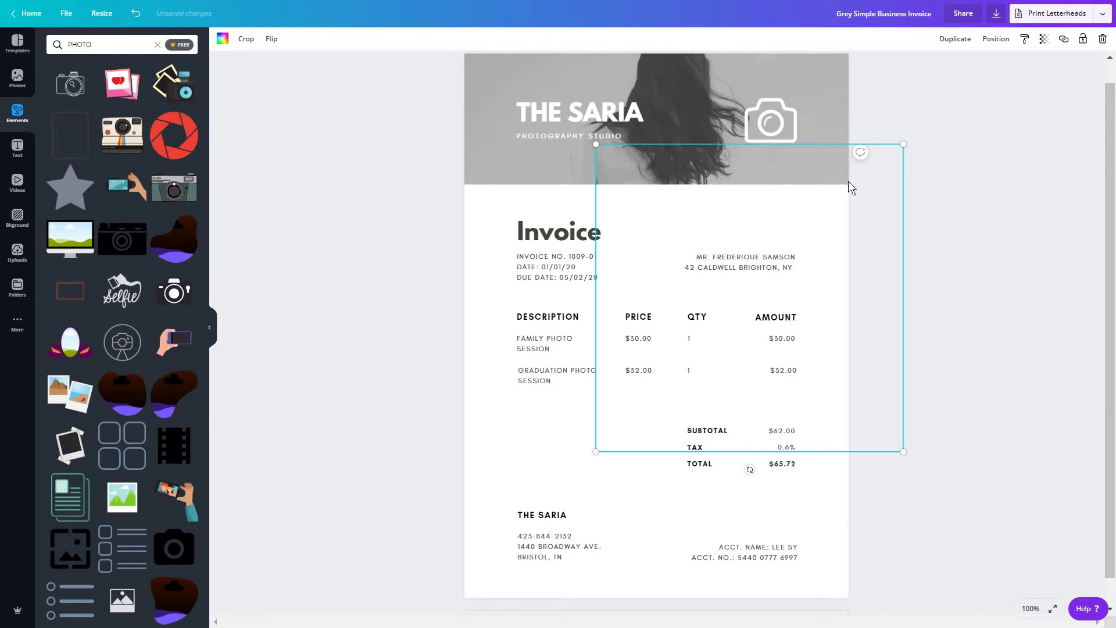
left_click_drag(910, 144, 814, 85)
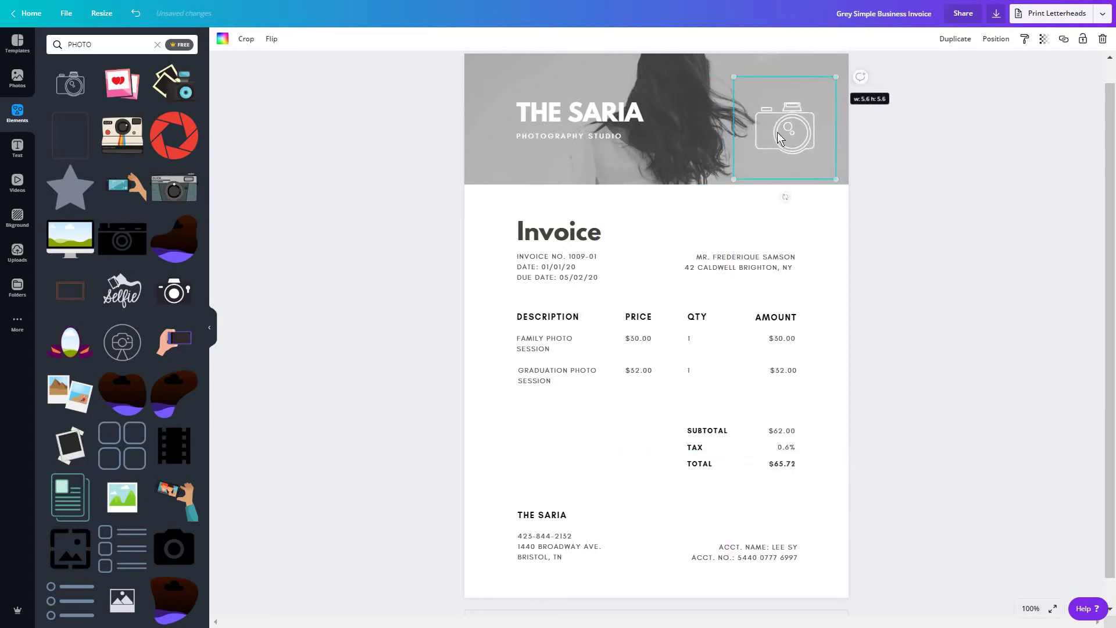
left_click(881, 165)
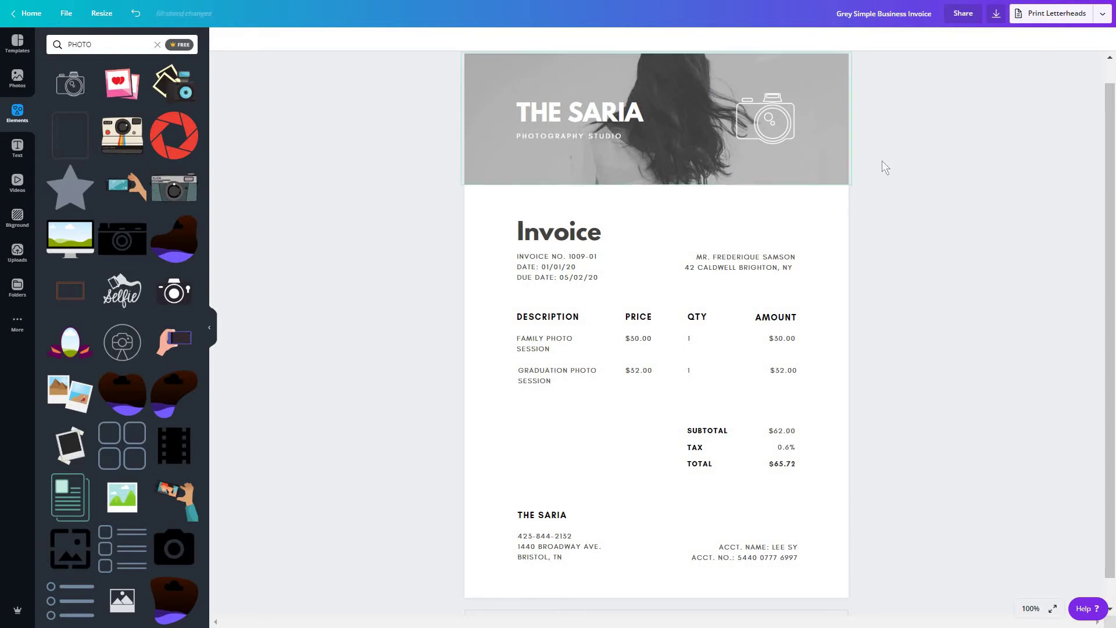
Replace the account details with 'THANK YOU' in 24-pt bold at the bottom-right corner
left_click(767, 557)
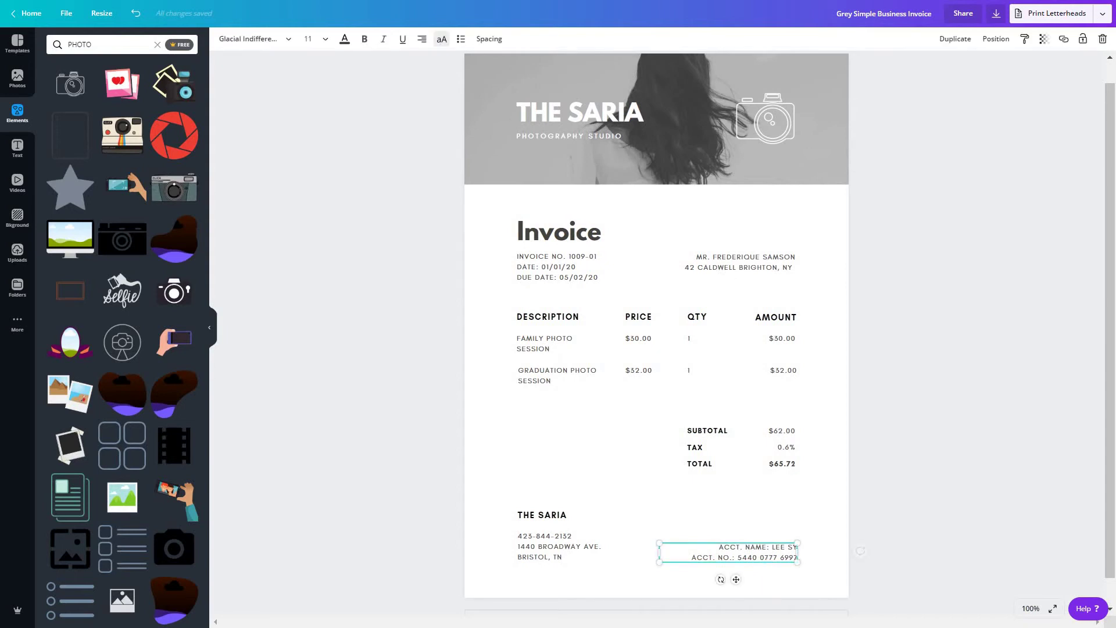
double_click(749, 557)
key("ctrl+a")
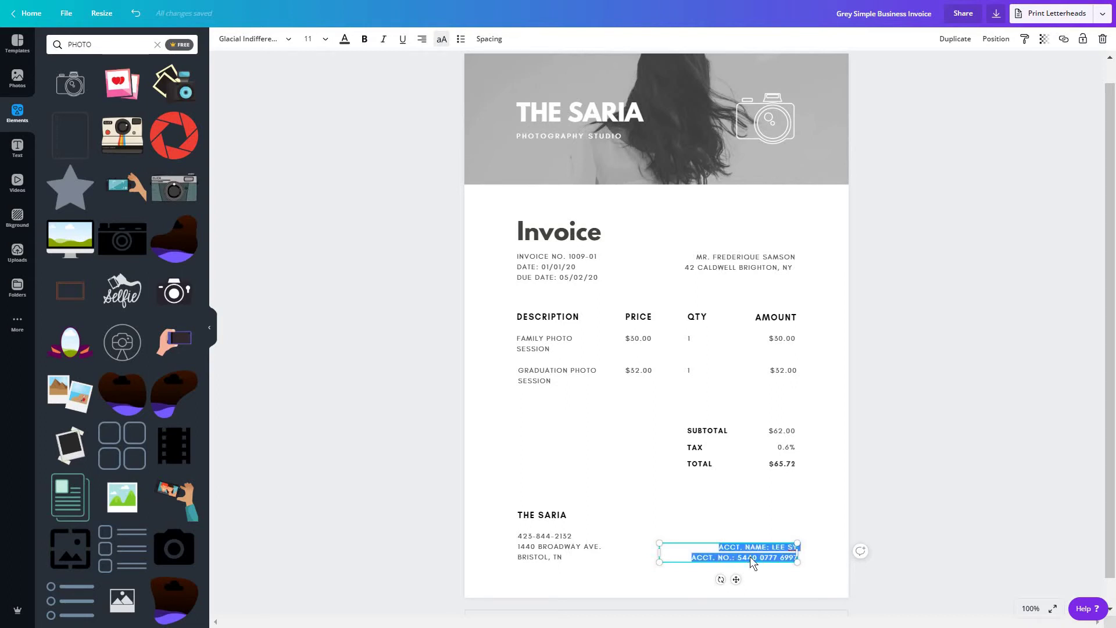
type("THANK YOU")
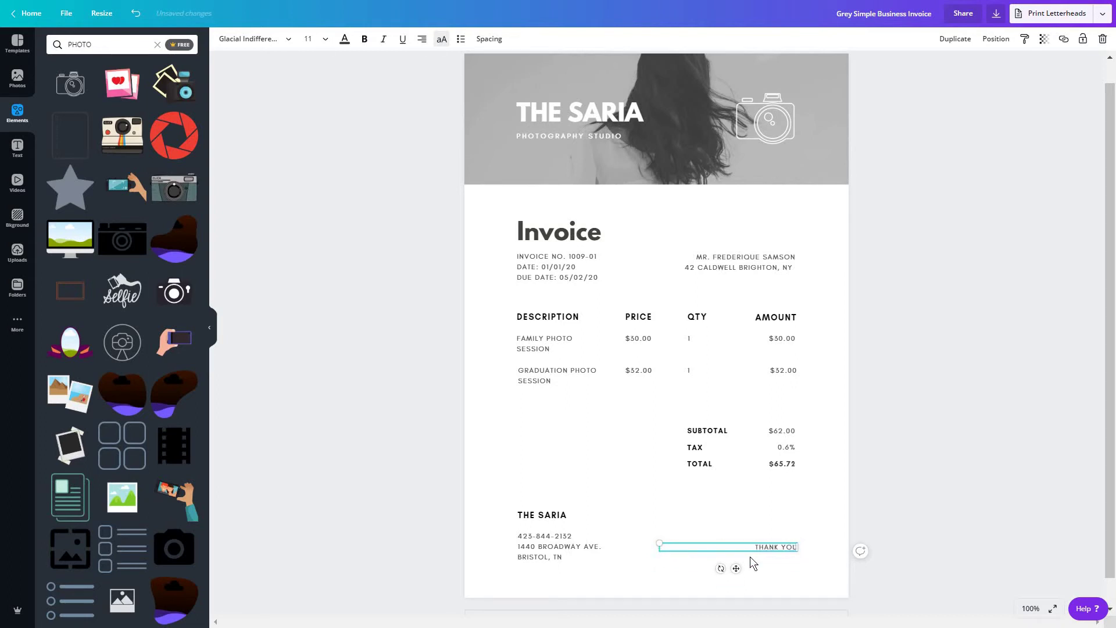
left_click(311, 39)
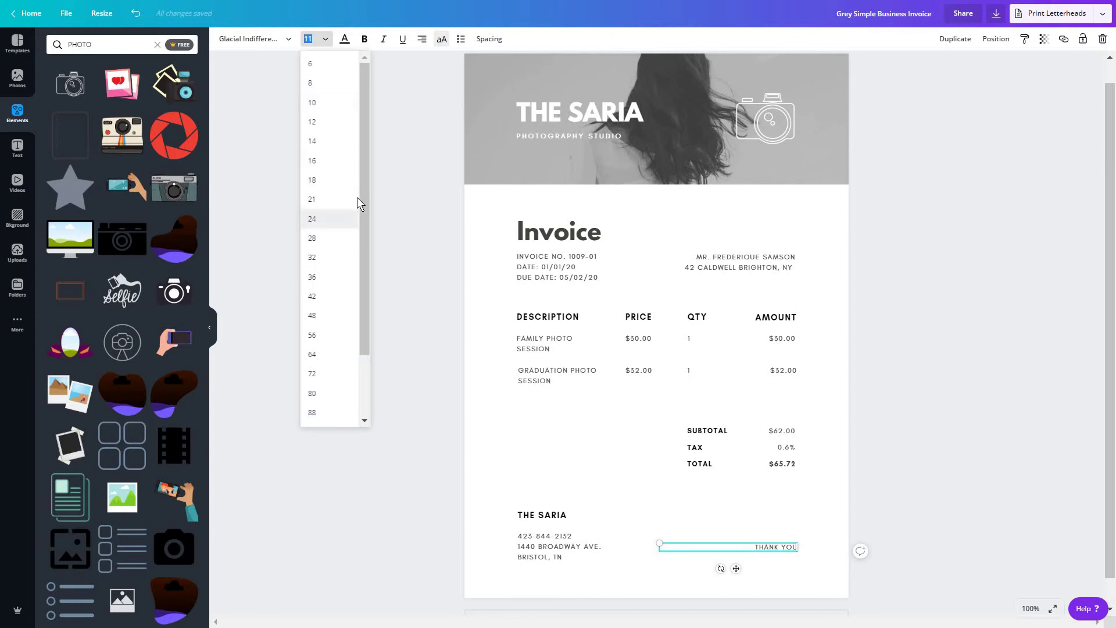
left_click(334, 216)
left_click(365, 39)
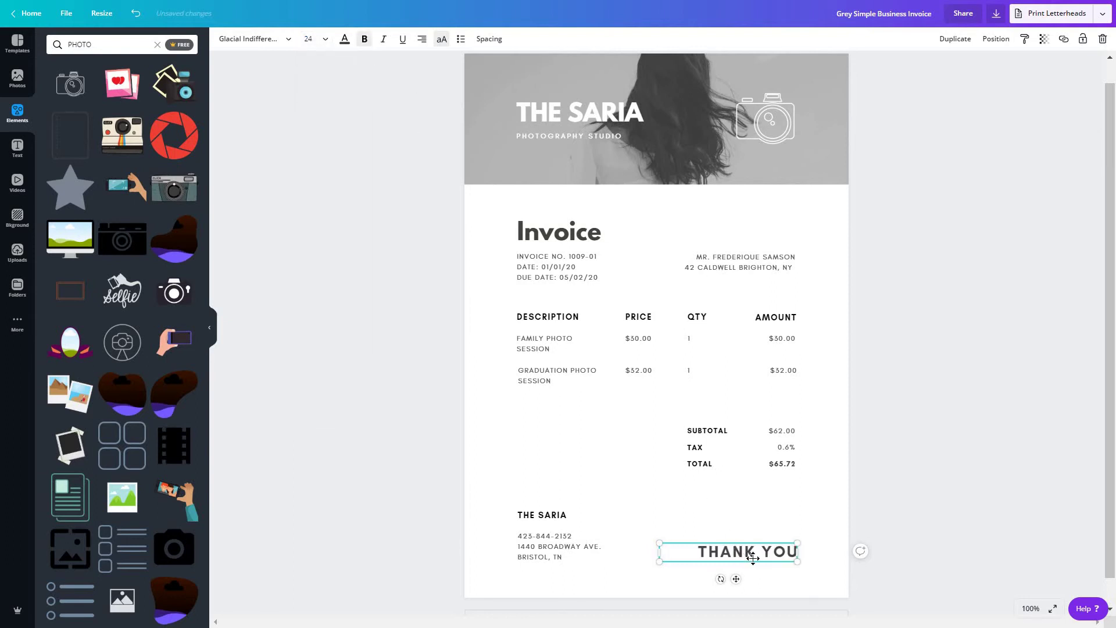
left_click_drag(759, 556, 773, 562)
left_click(885, 376)
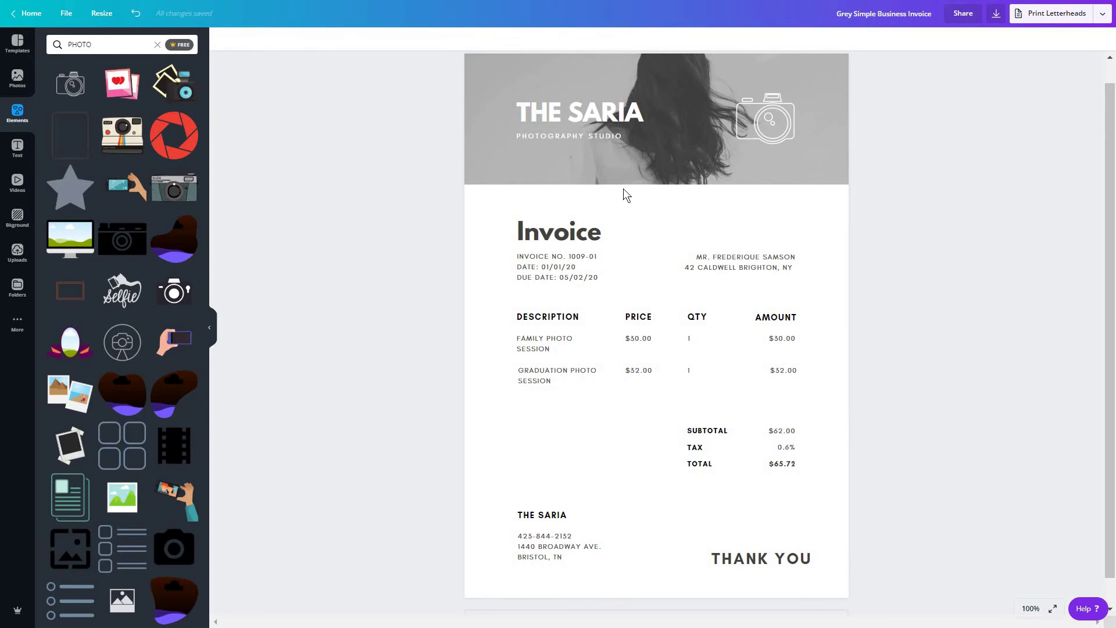
Search photos for 'WOODWORK' and drop the hand-plane shot onto the header, replacing the woman's photo
left_click(500, 169)
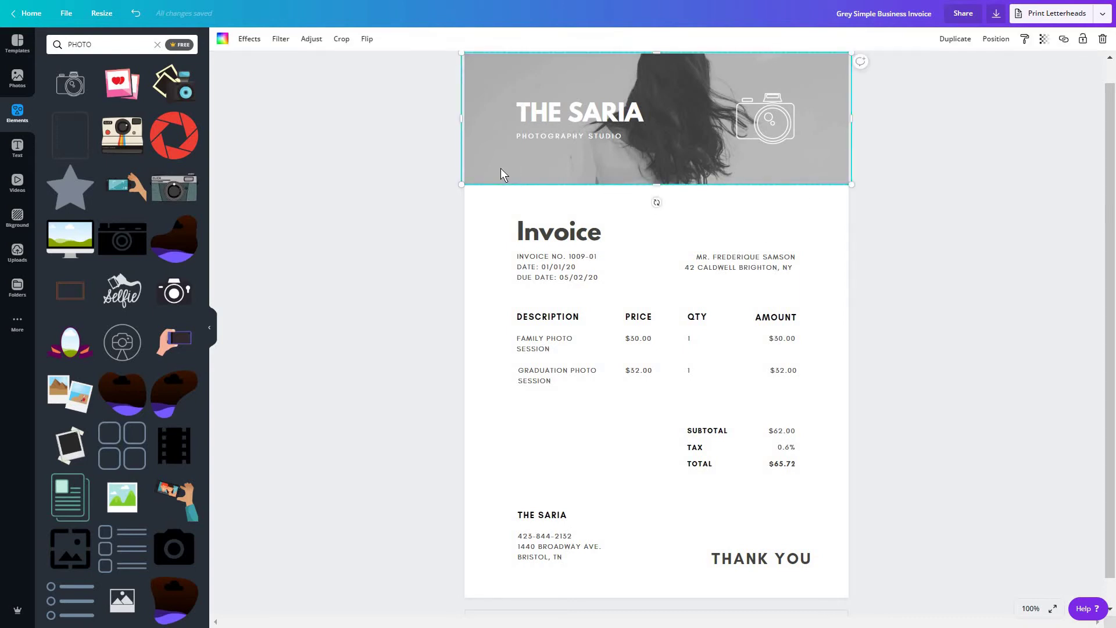
left_click(18, 253)
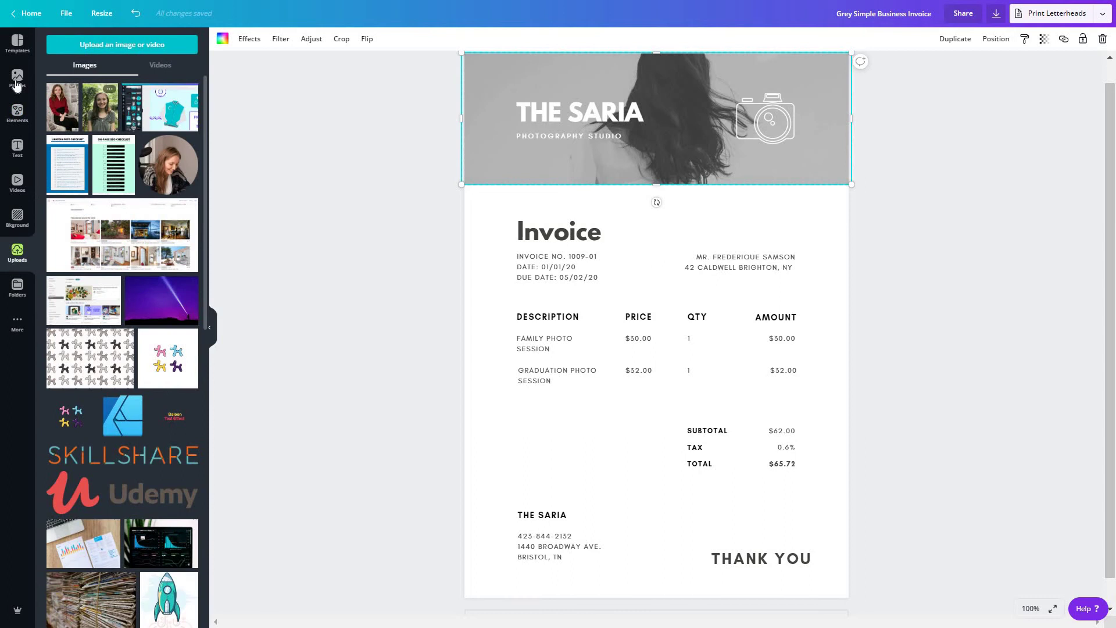
left_click(17, 79)
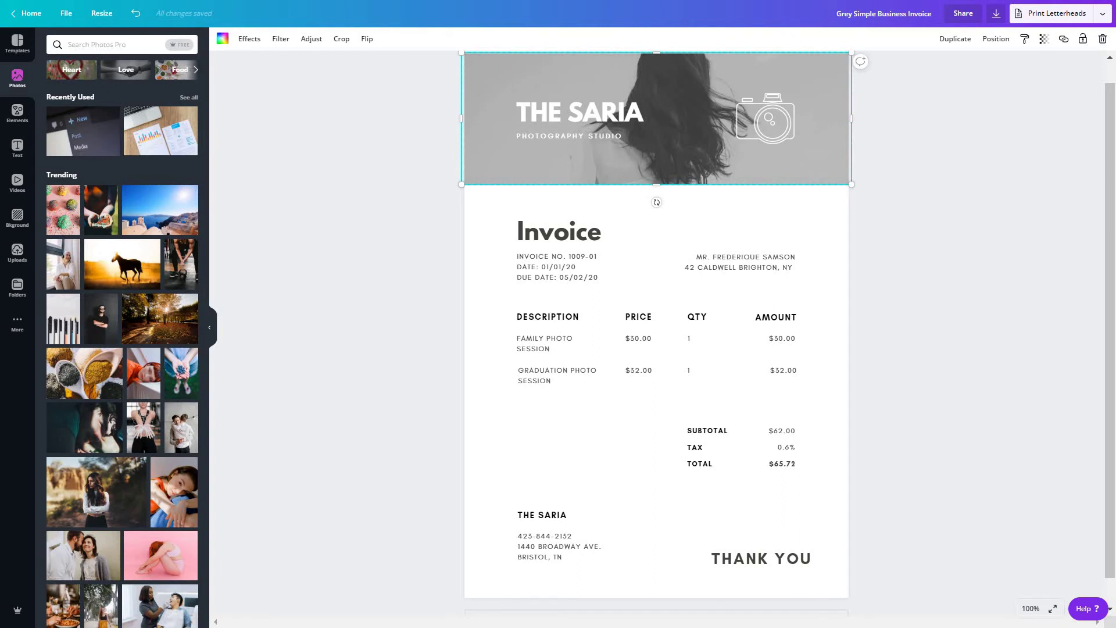
left_click(127, 45)
type("WOODWORK")
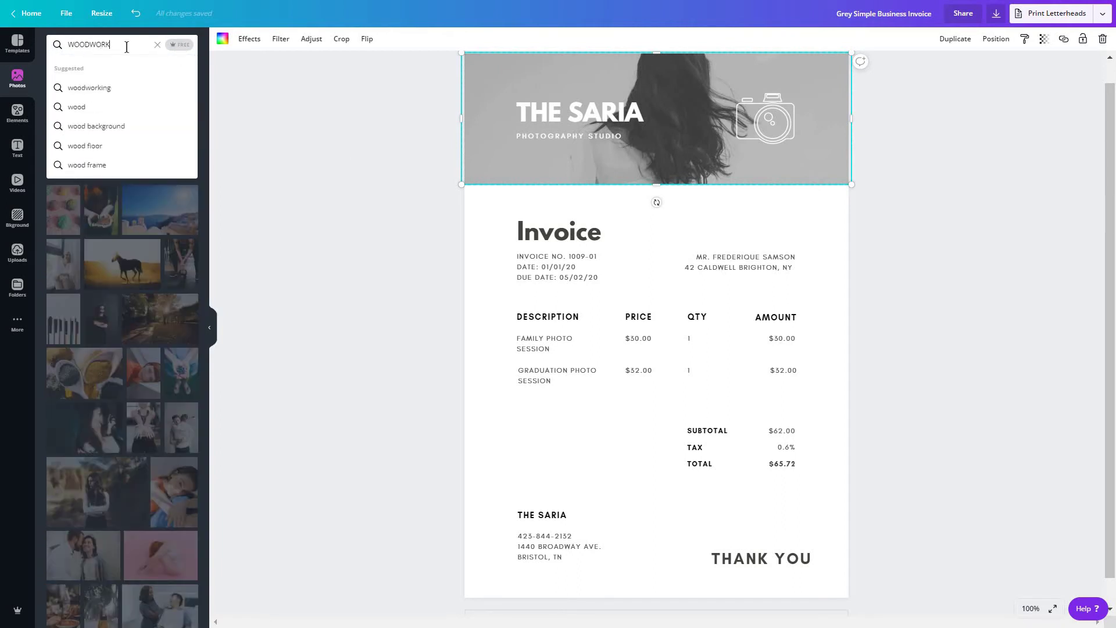
key("Return")
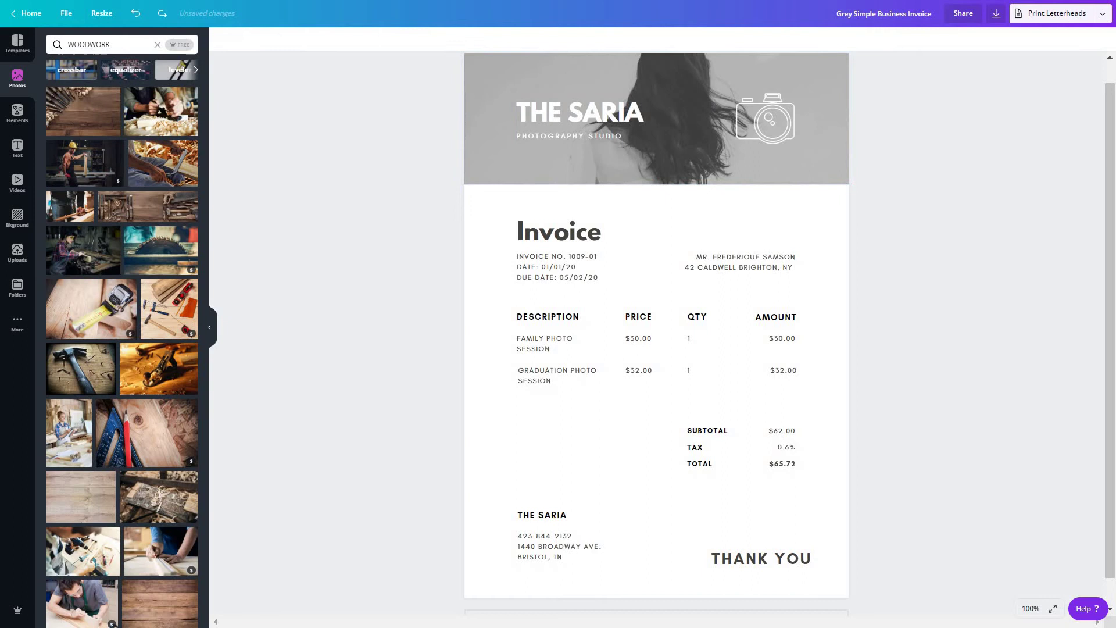
key("ctrl+z")
left_click_drag(155, 126, 486, 113)
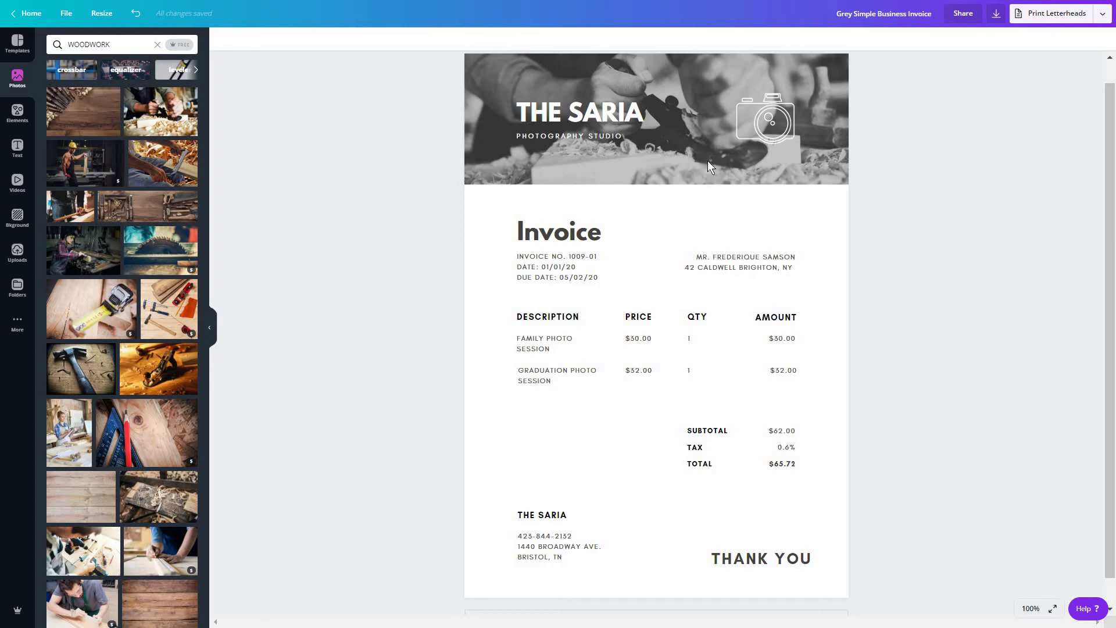
left_click(488, 110)
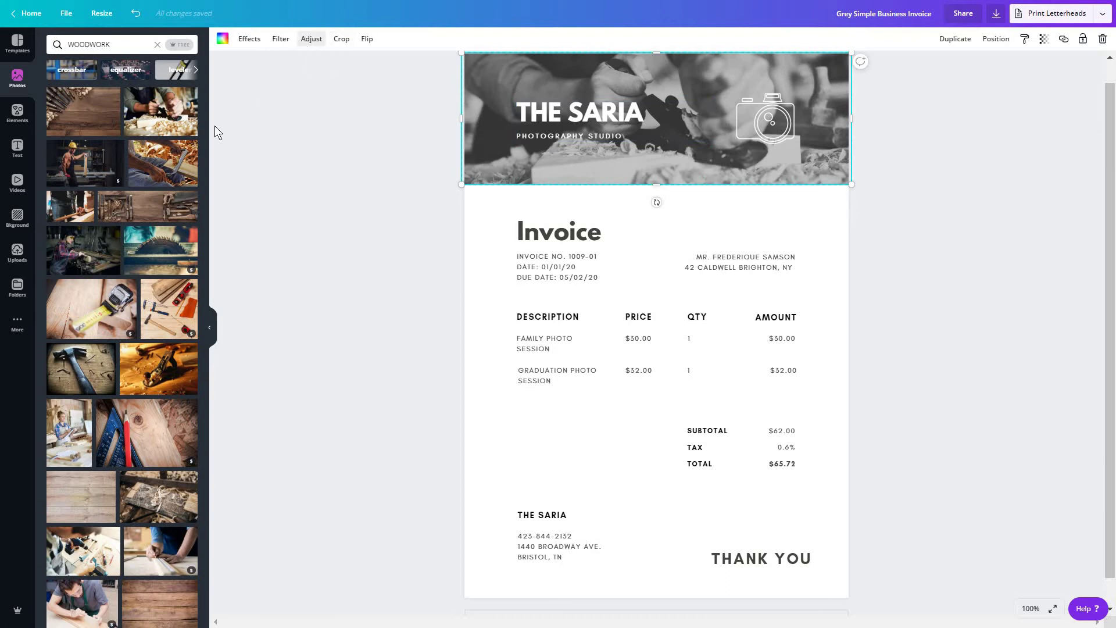
Give the woodworking header photo a Solar filter at intensity 2 and lower its brightness
left_click(139, 133)
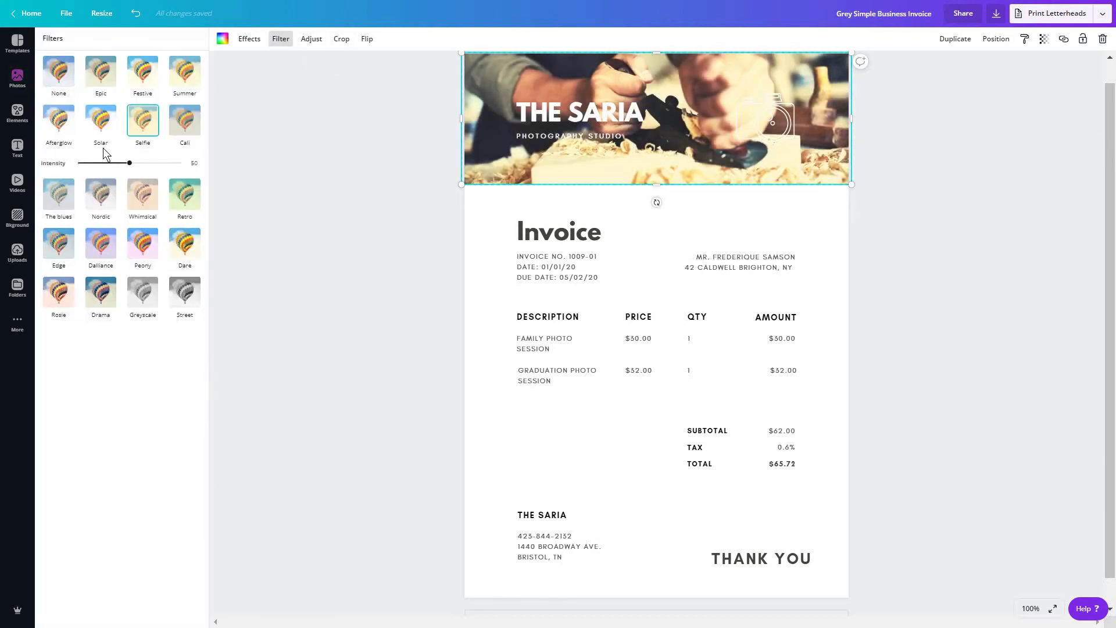
left_click(100, 123)
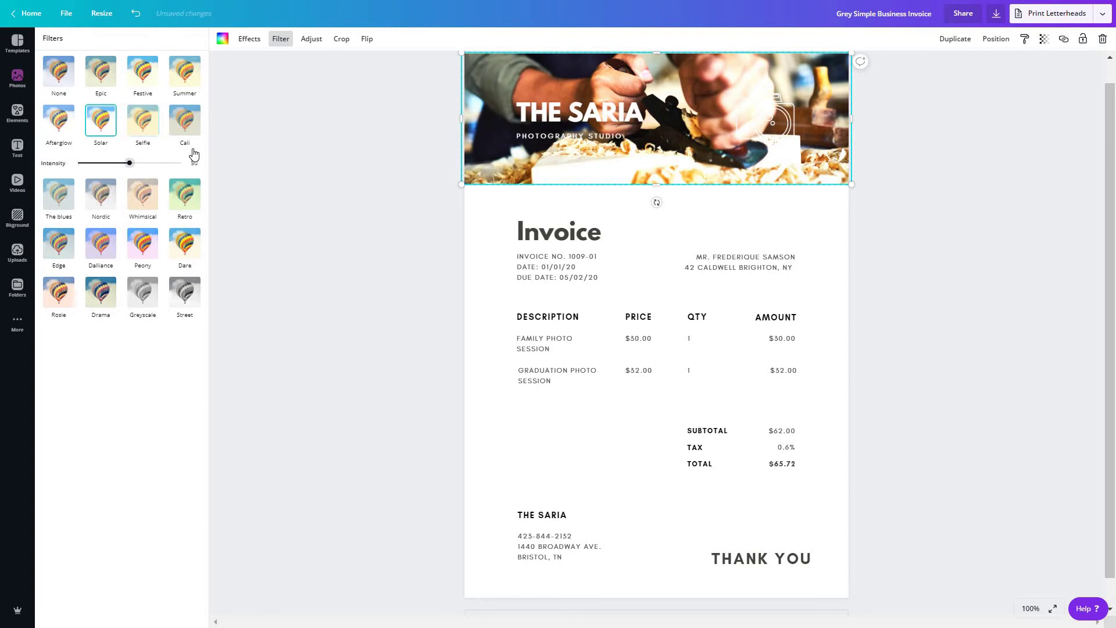
left_click_drag(129, 163, 80, 163)
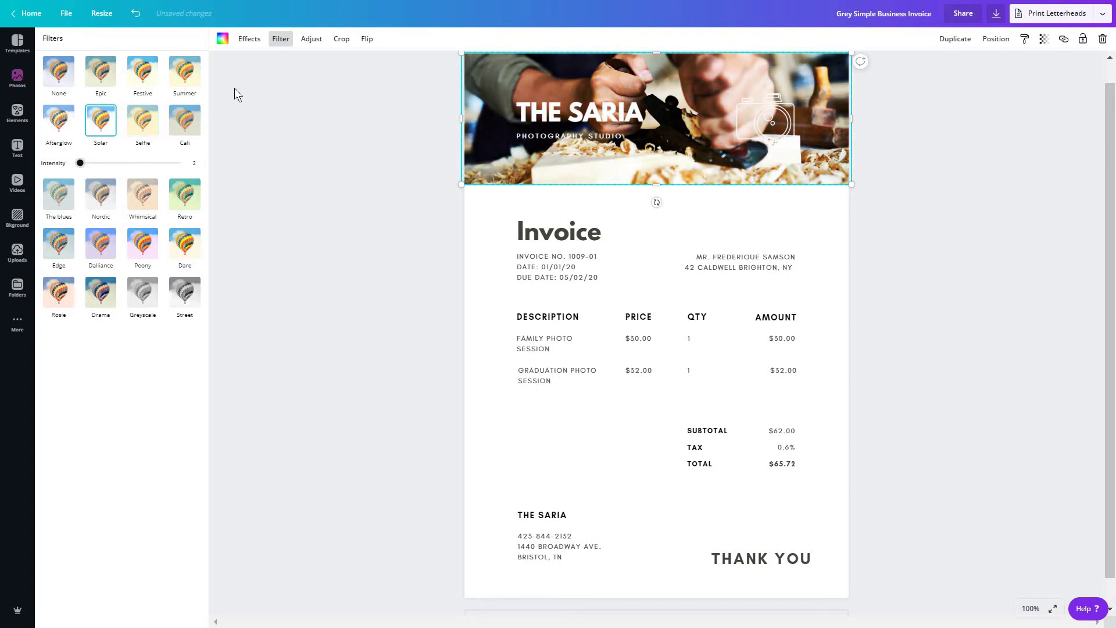
left_click(311, 38)
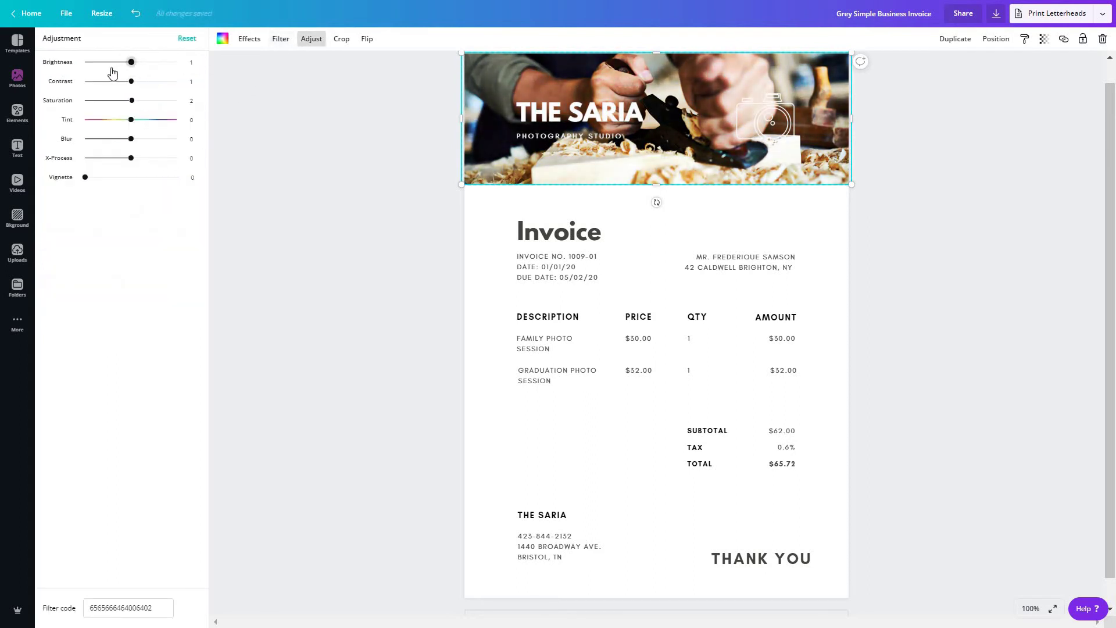
left_click(112, 72)
Delete the camera icon from the header
key("Escape")
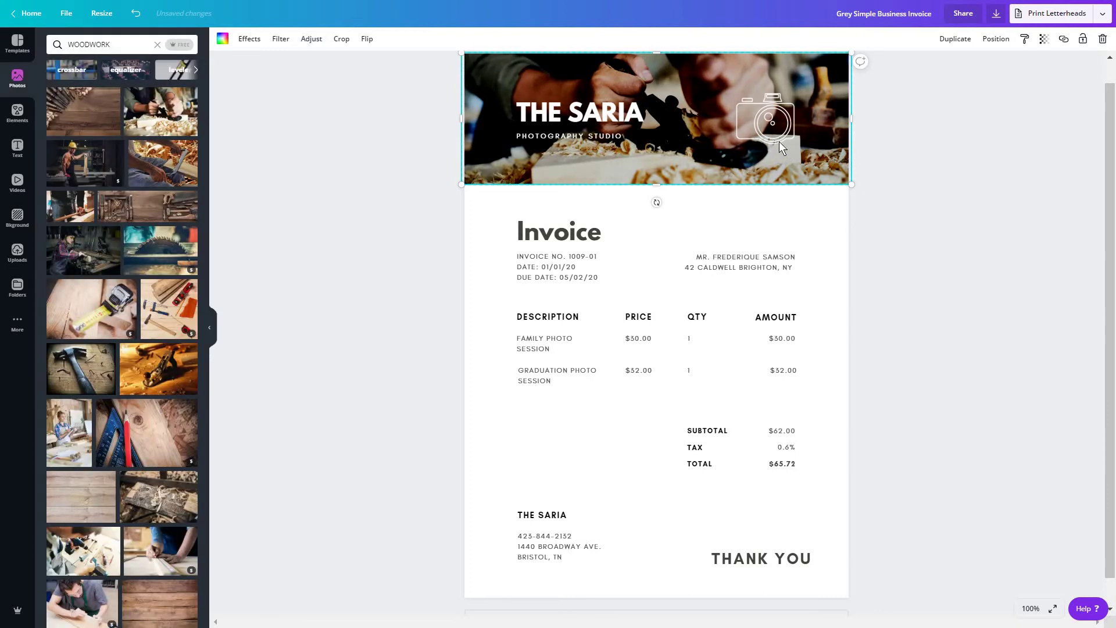
left_click(776, 143)
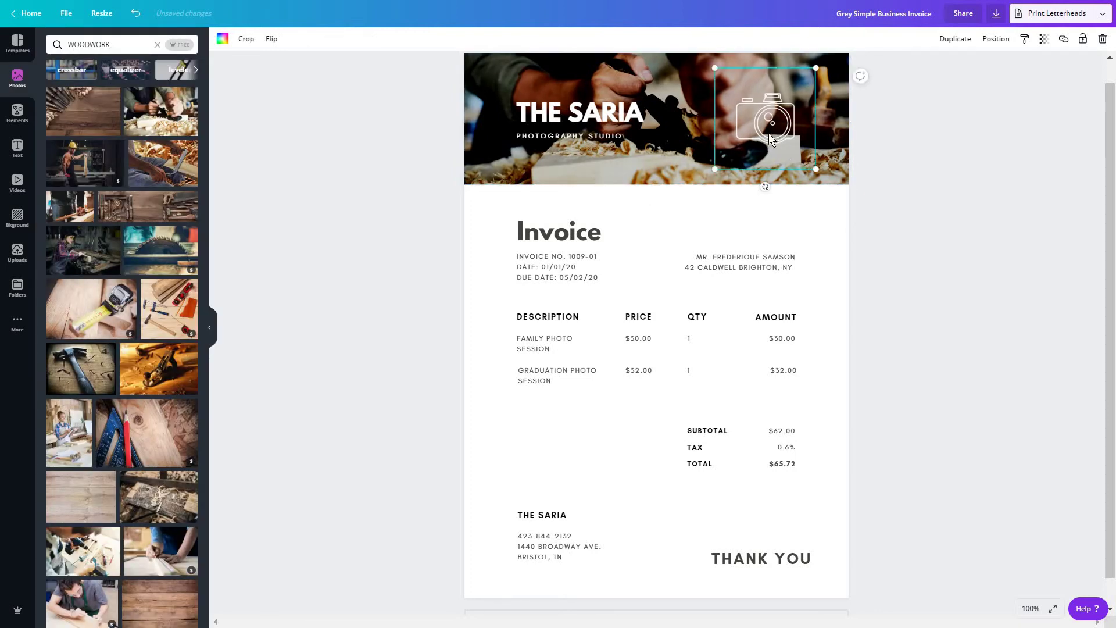
key("Delete")
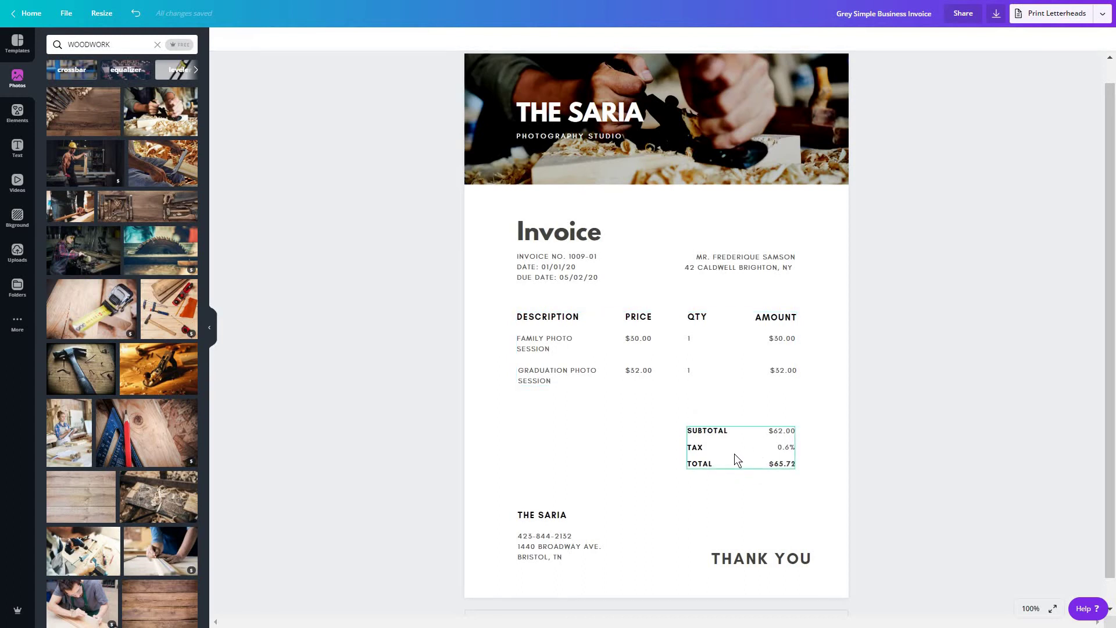
Ungroup the item table and delete the GRADUATION PHOTO SESSION description, $52.00 price and quantity
left_click(553, 373)
left_click(553, 373)
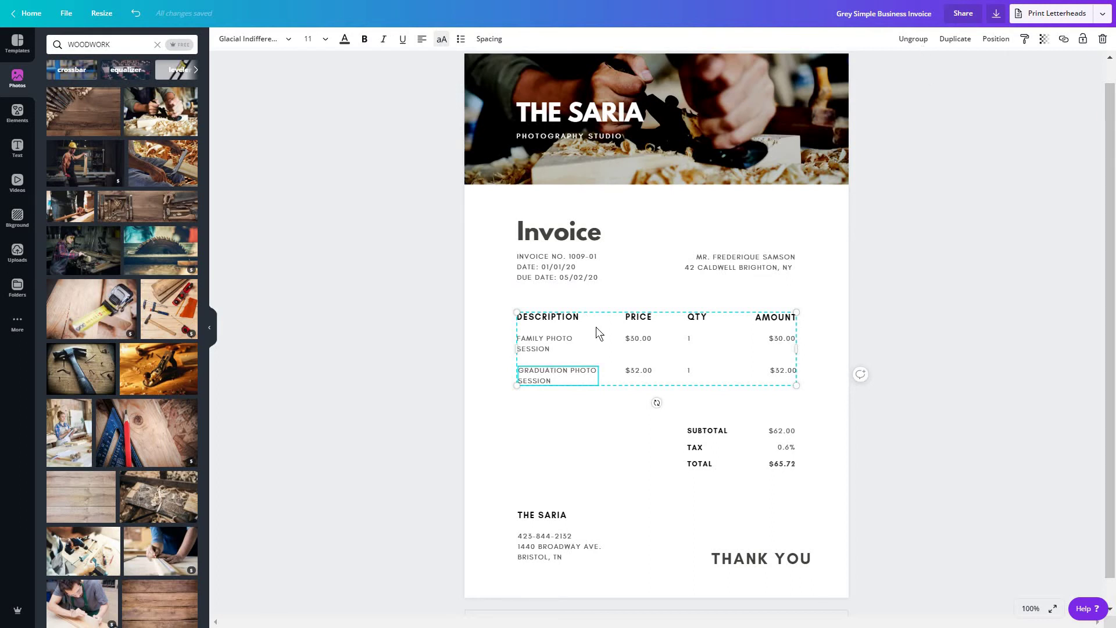
key("ctrl+shift+g")
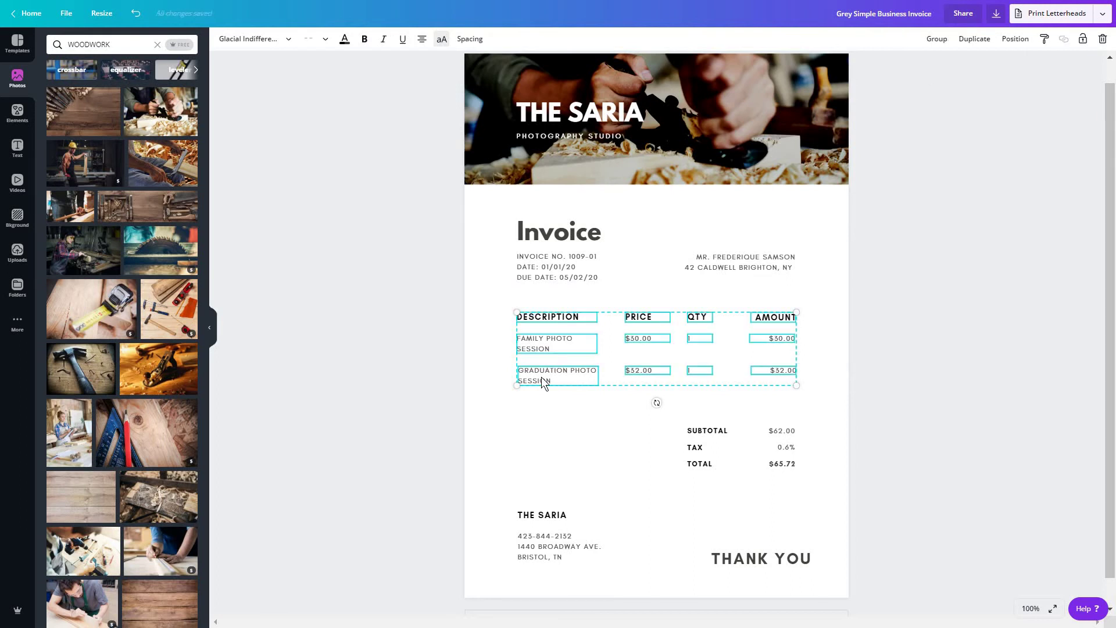
left_click(550, 374)
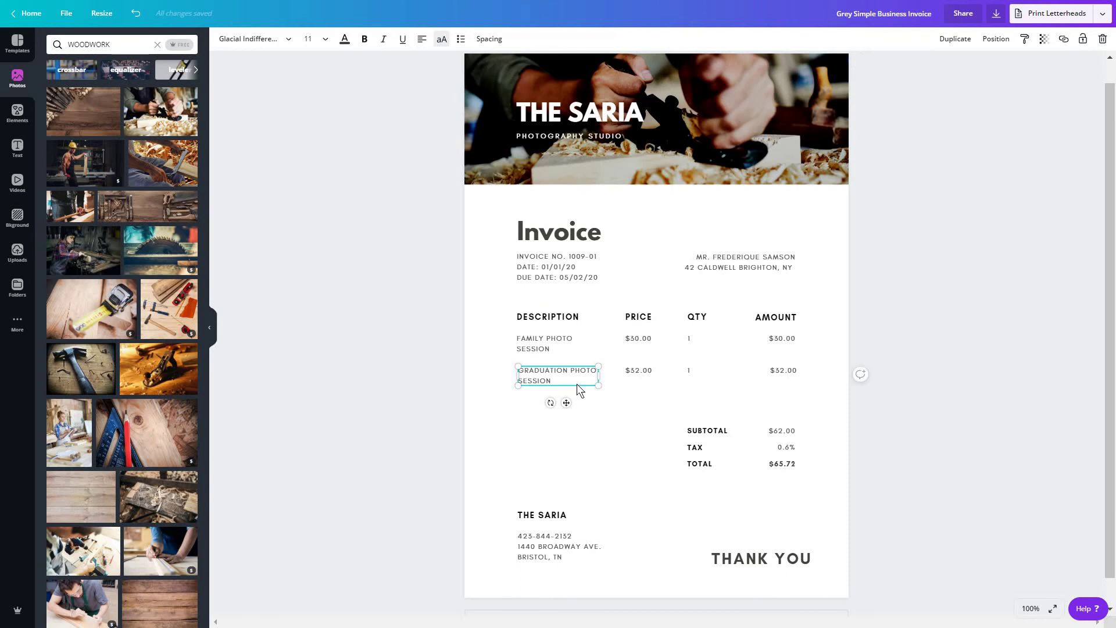
key("Delete")
left_click(639, 372)
key("Delete")
left_click(690, 370)
key("Delete")
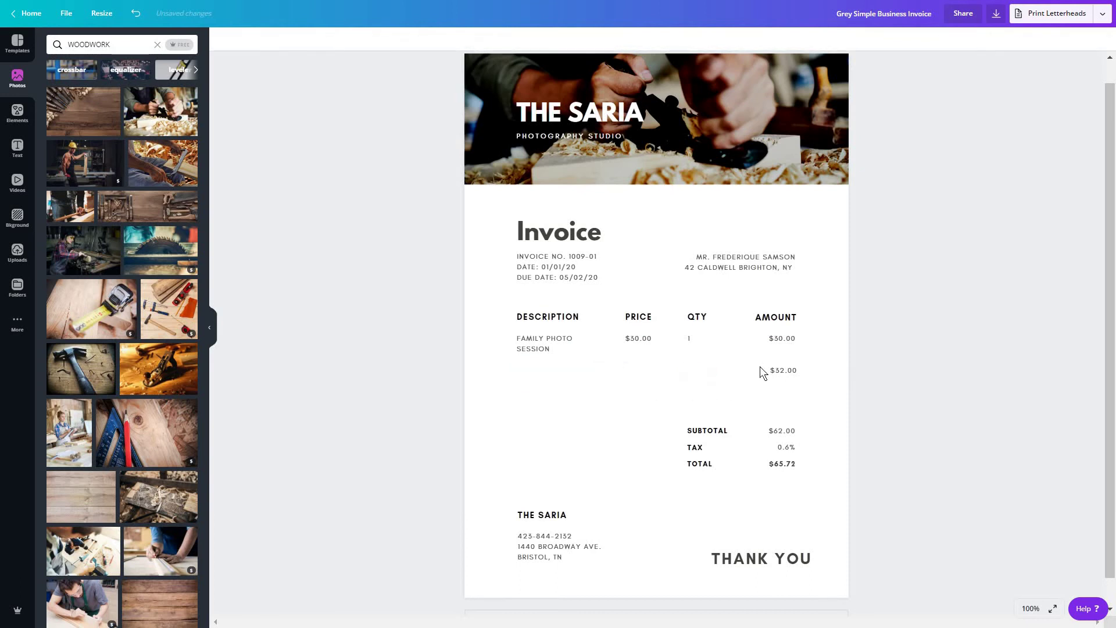
Remove the leftover $32.00 amount and move the totals block up under the remaining item
left_click_drag(744, 362, 803, 378)
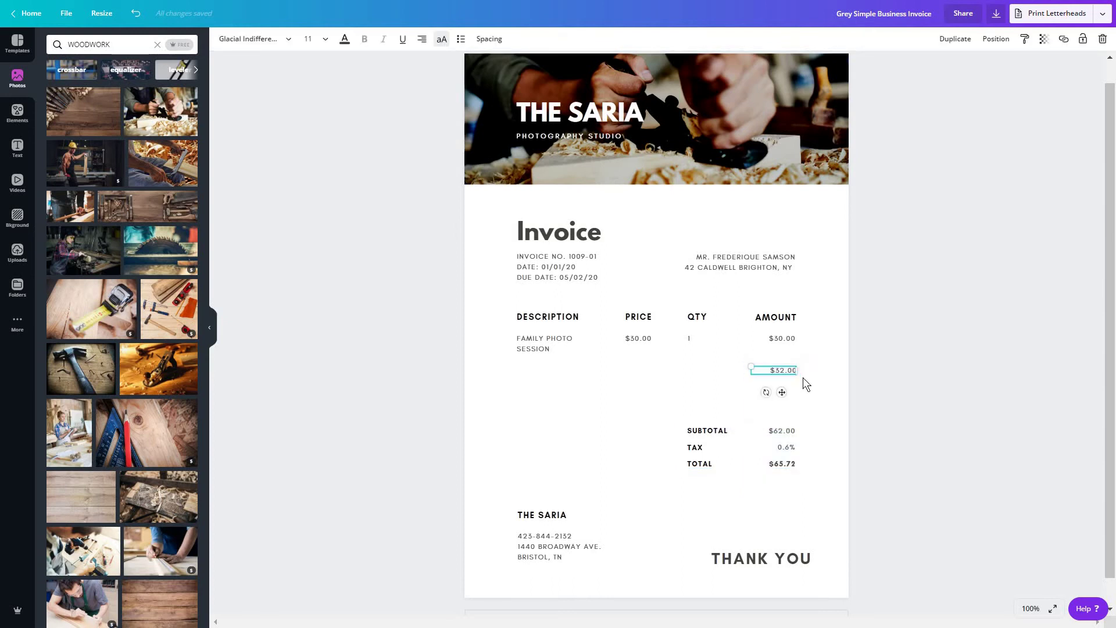
key("Delete")
left_click_drag(712, 463, 713, 433)
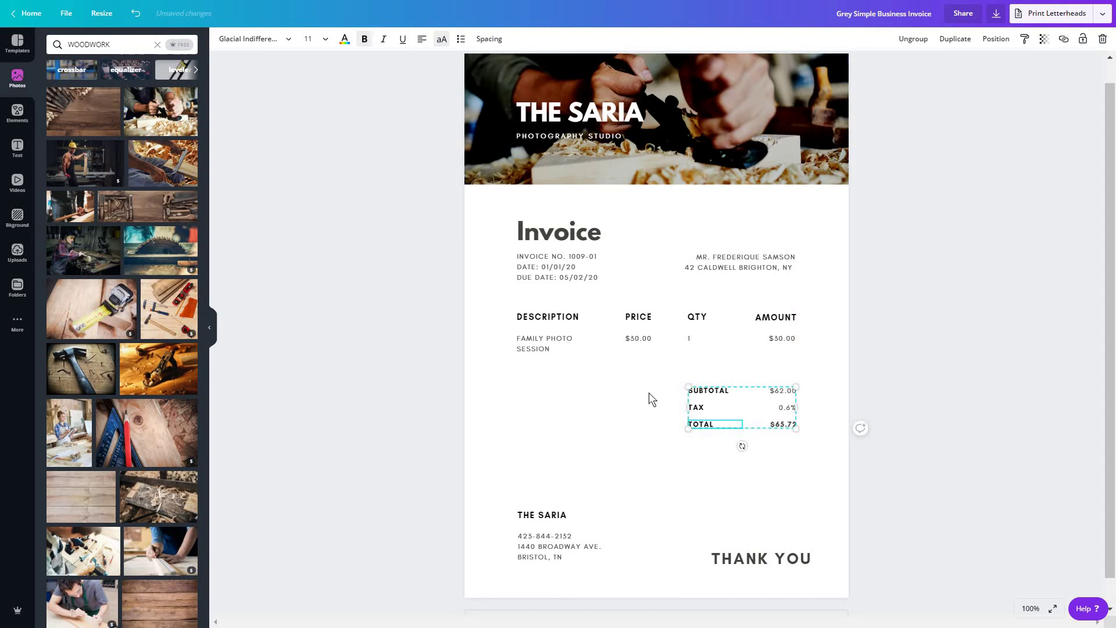
left_click(822, 386)
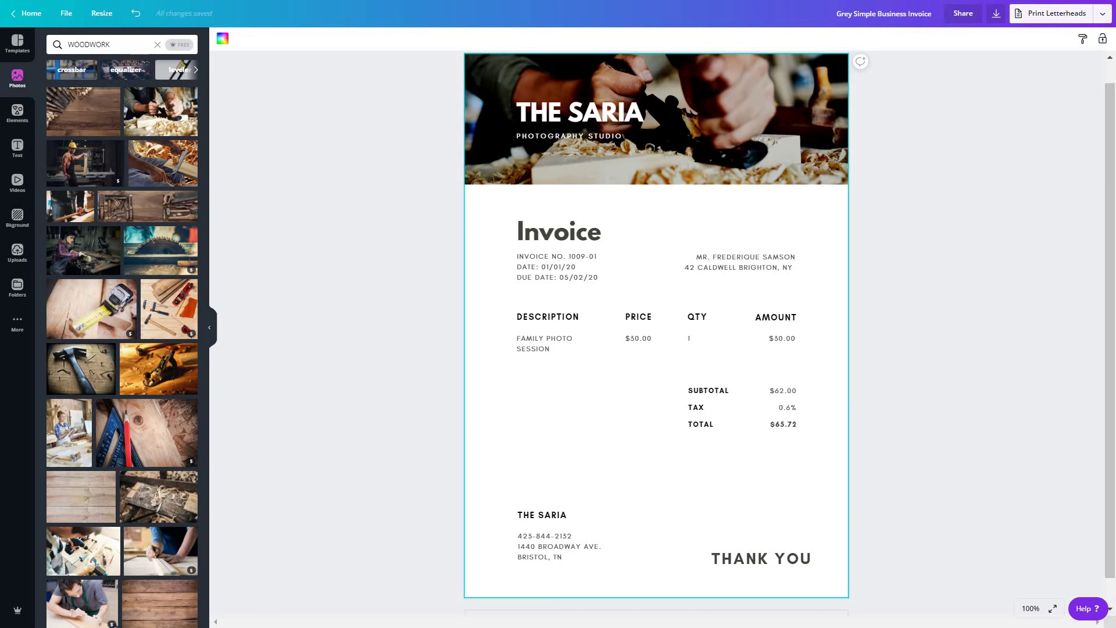
Browse the invoice templates and apply the pink Business Invoice design
left_click(17, 41)
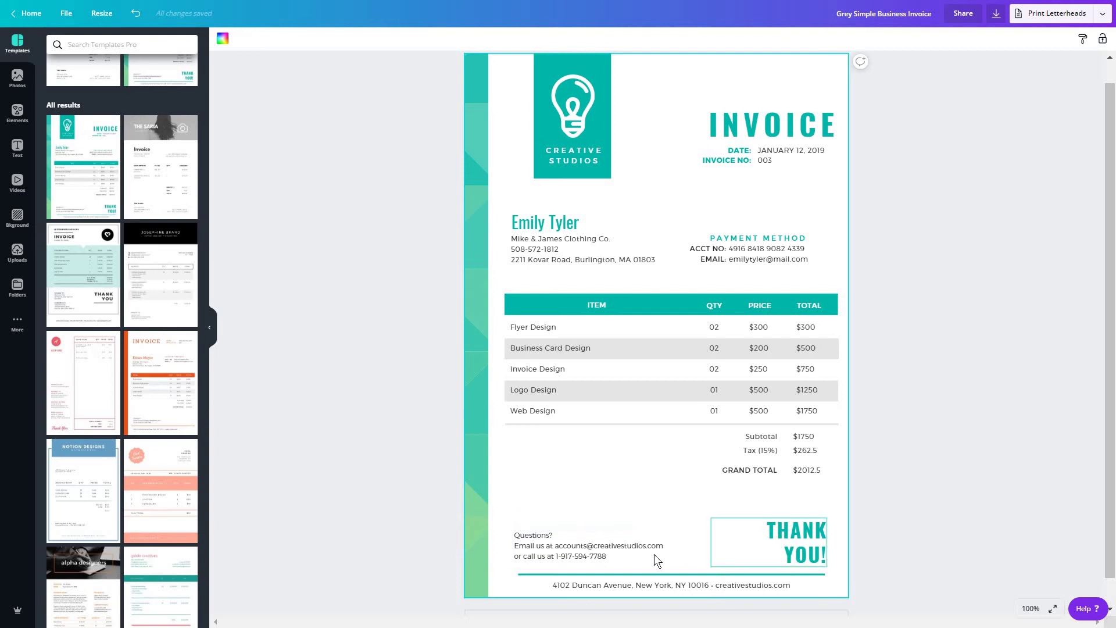
left_click(651, 584)
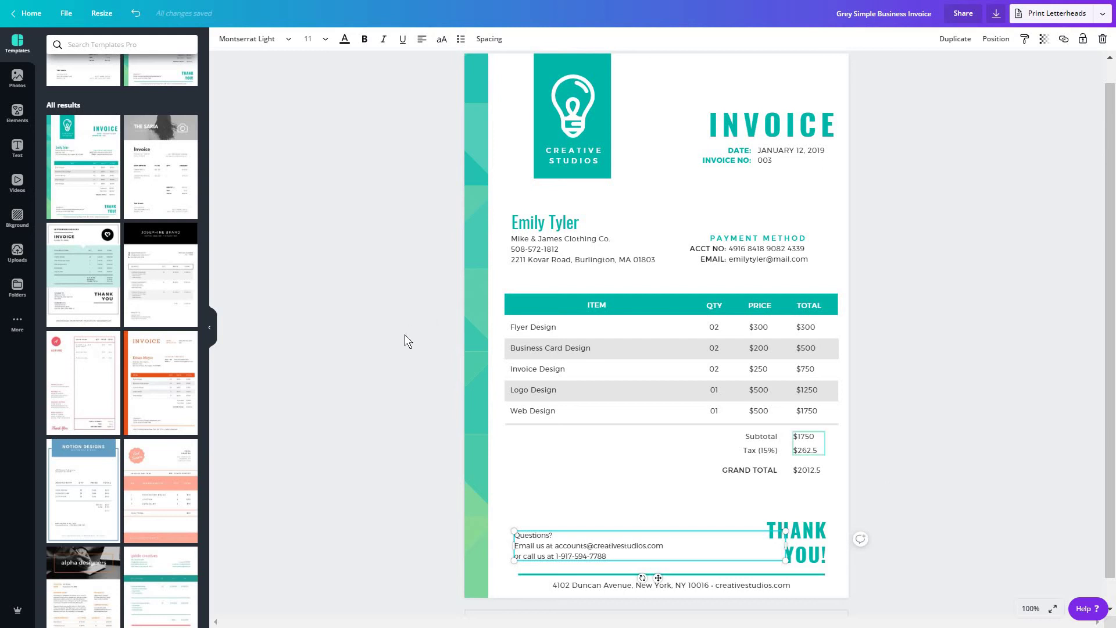
scroll(98, 432, "down", 4)
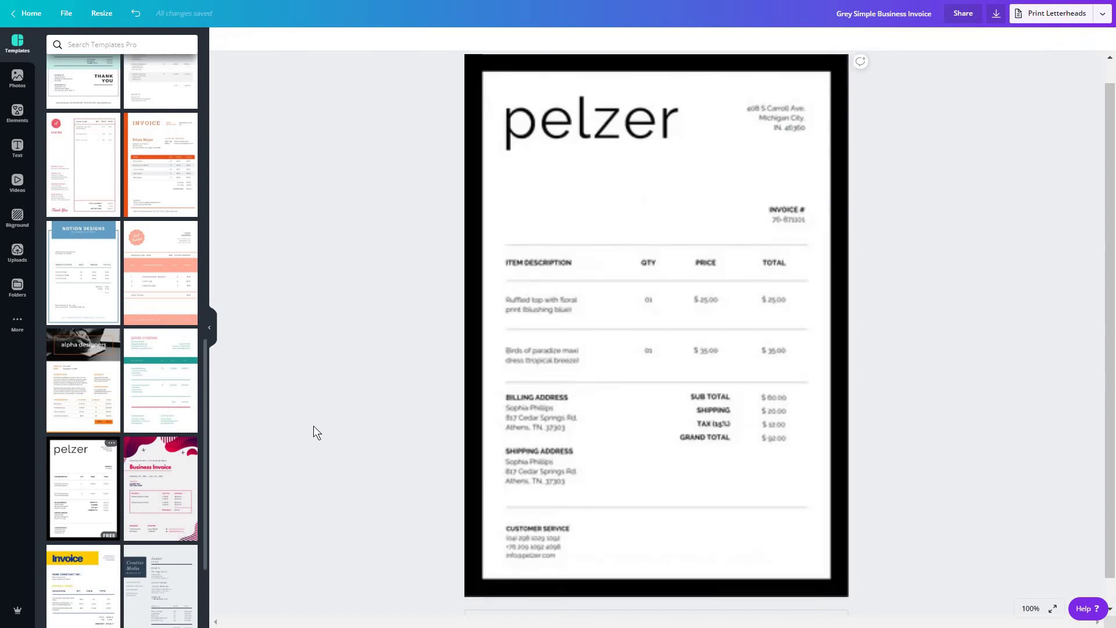
left_click(166, 488)
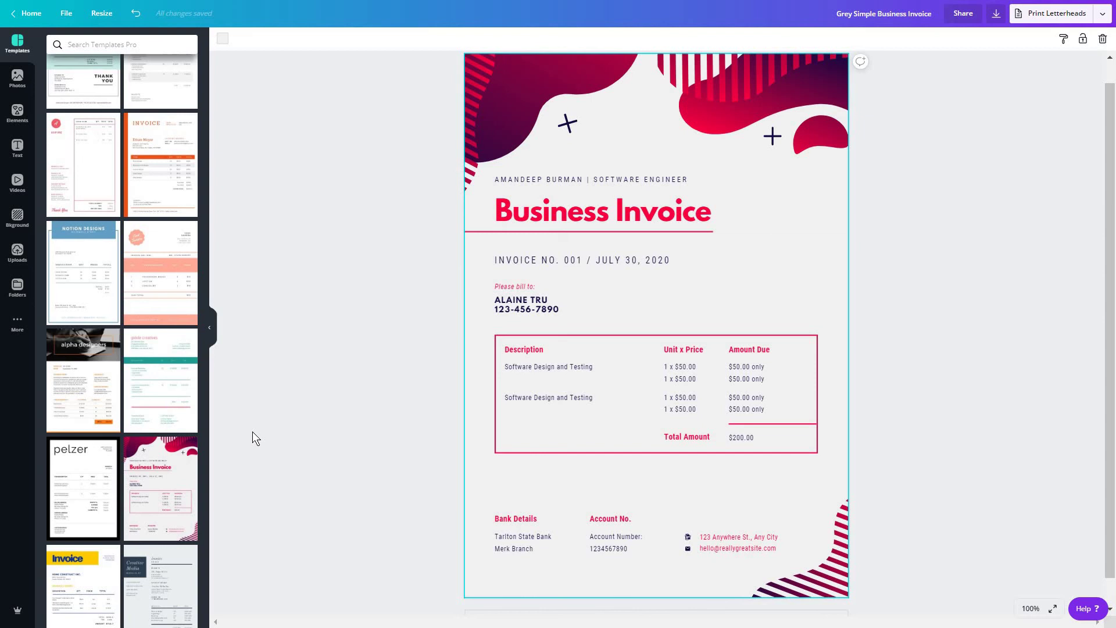
Apply the GREEN GARDENS succulent plant shop invoice template instead
scroll(141, 434, "down", 1)
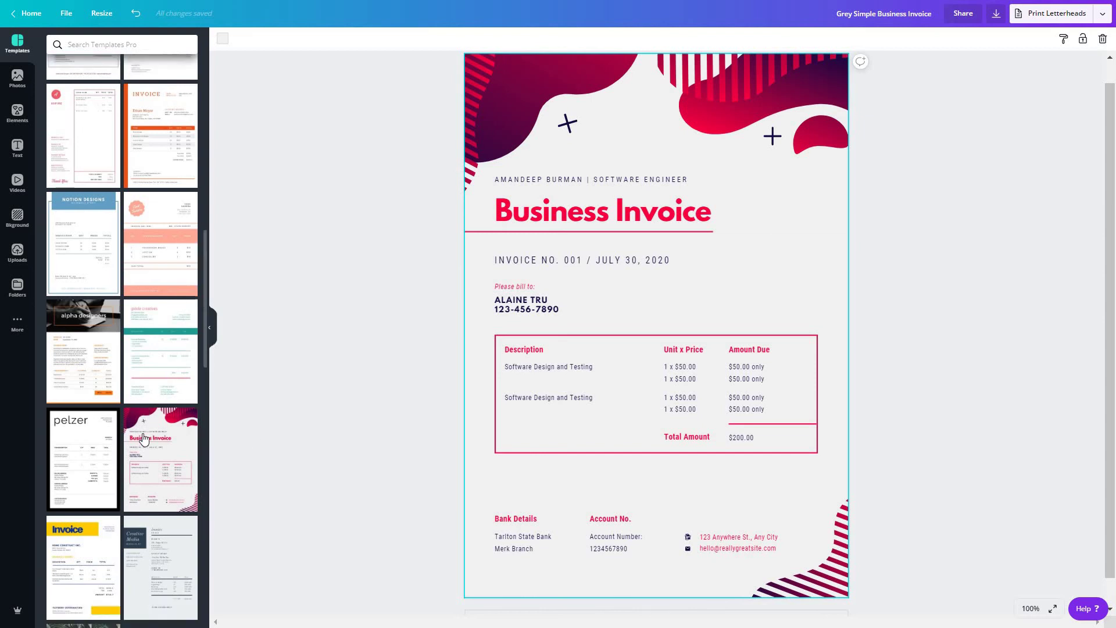
scroll(145, 439, "down", 6)
scroll(72, 207, "down", 3)
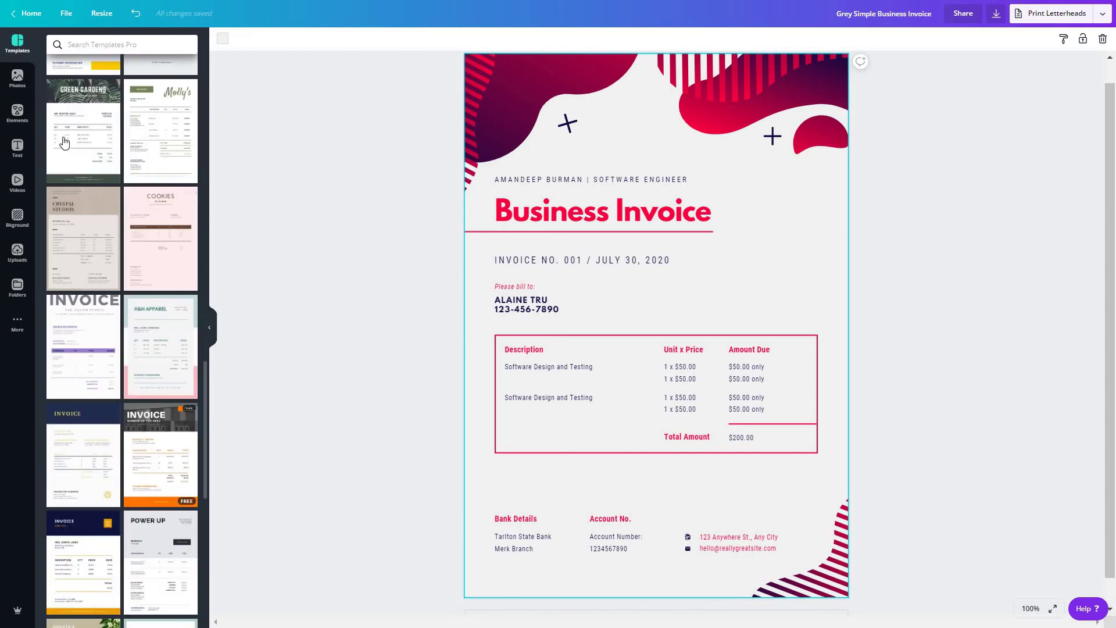
left_click(121, 102)
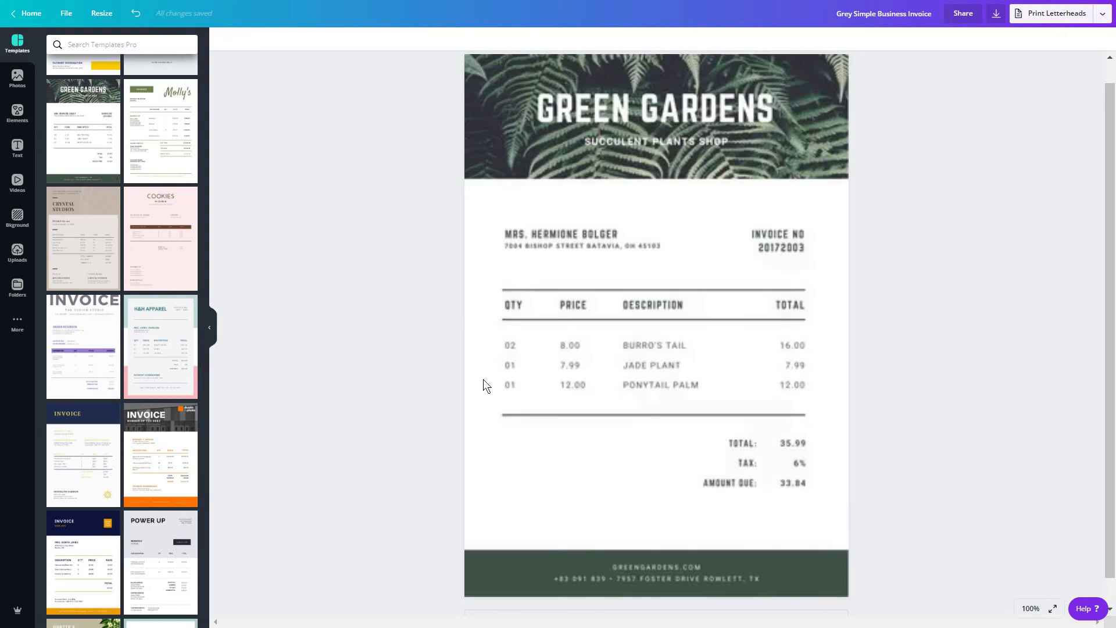
left_click(653, 571)
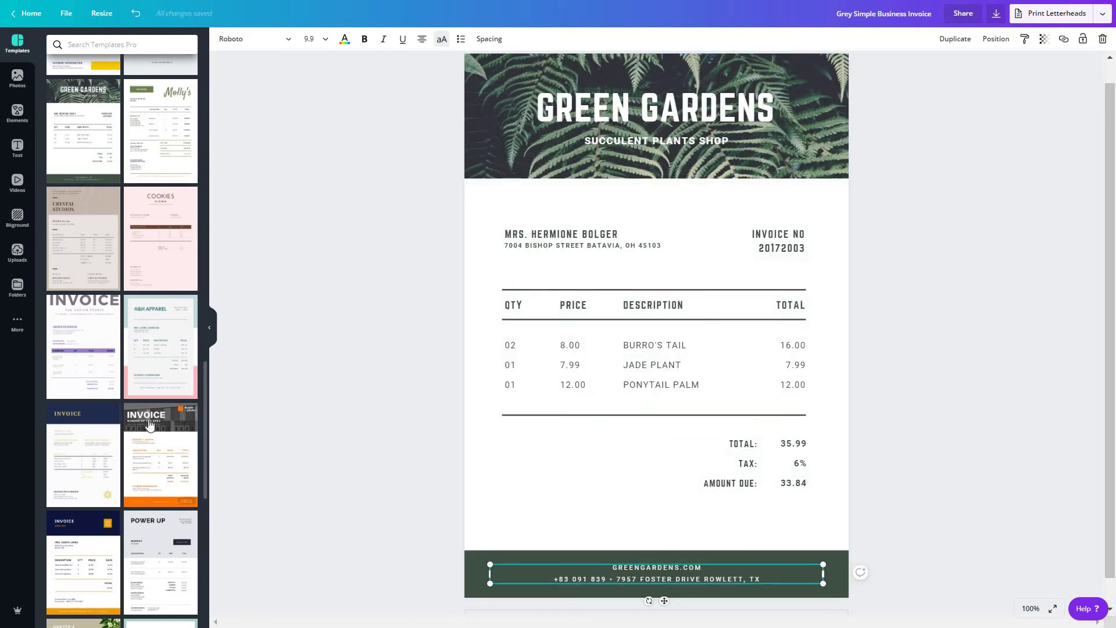
scroll(189, 457, "down", 5)
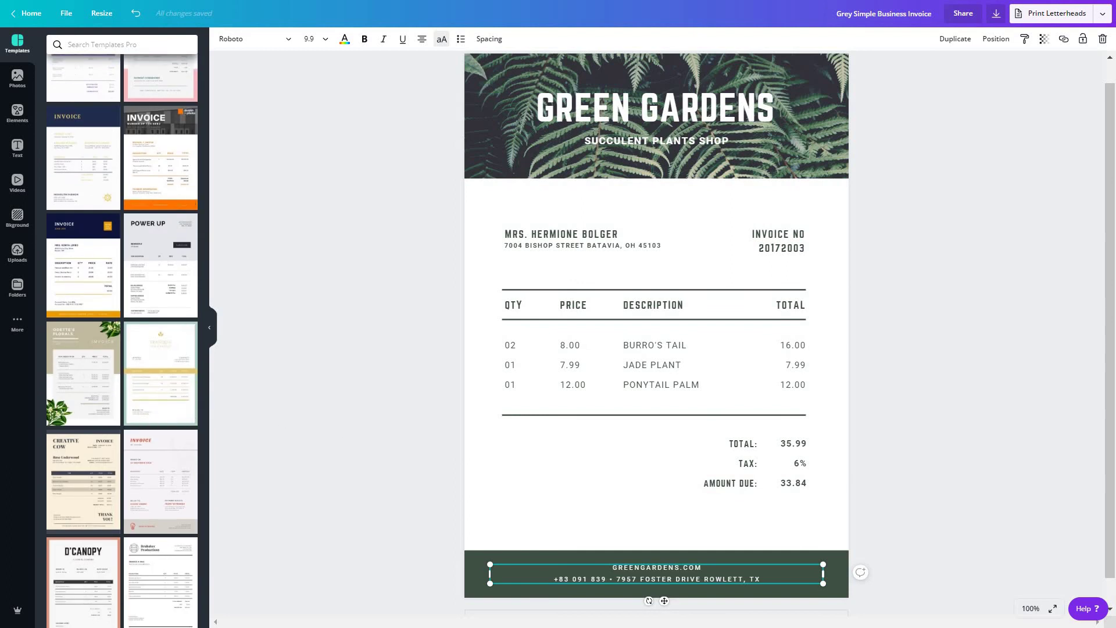
key("Escape")
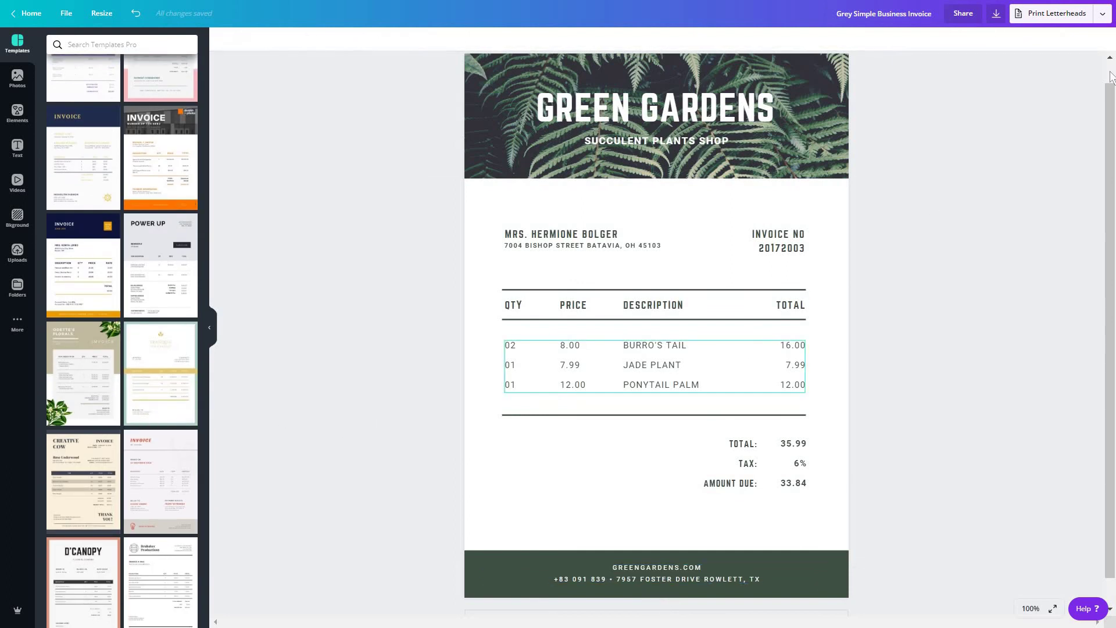
left_click(1103, 20)
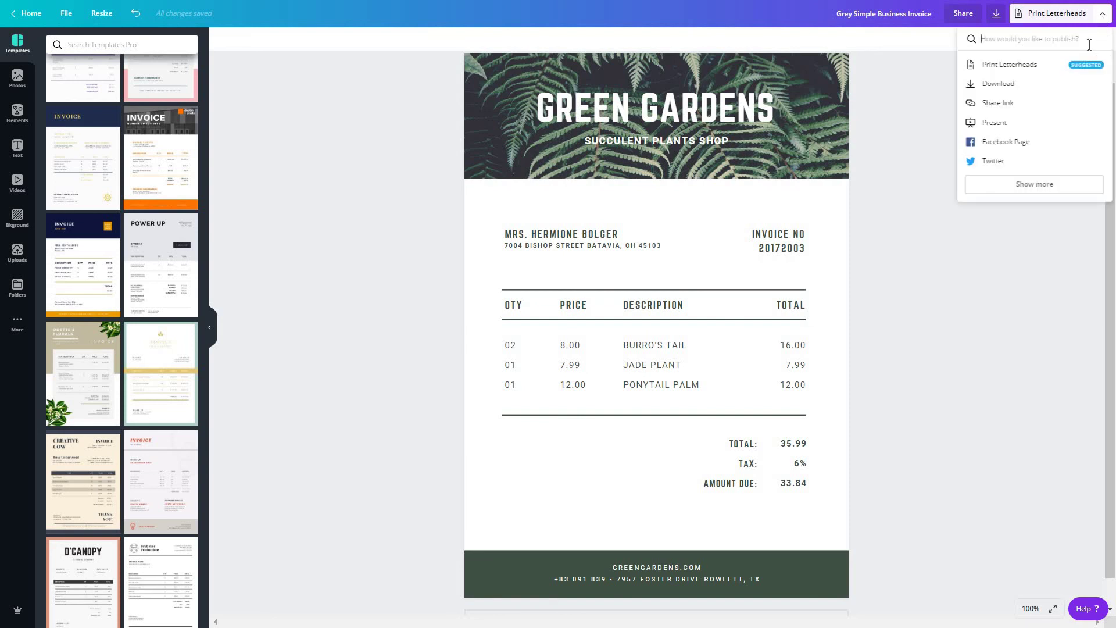
left_click(1023, 84)
left_click(1078, 130)
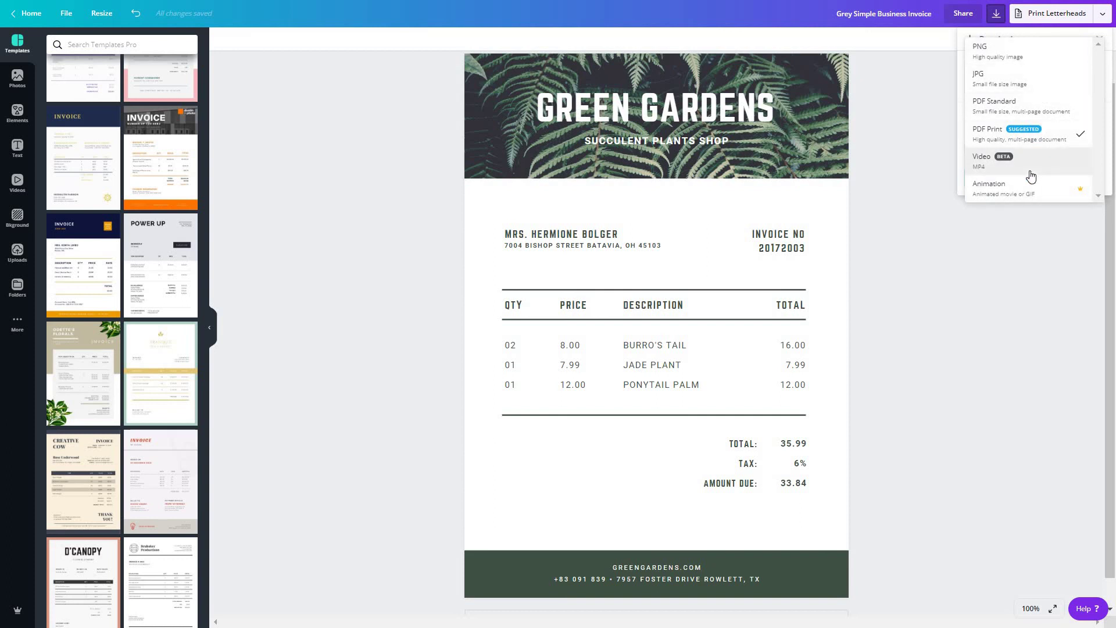
left_click(974, 242)
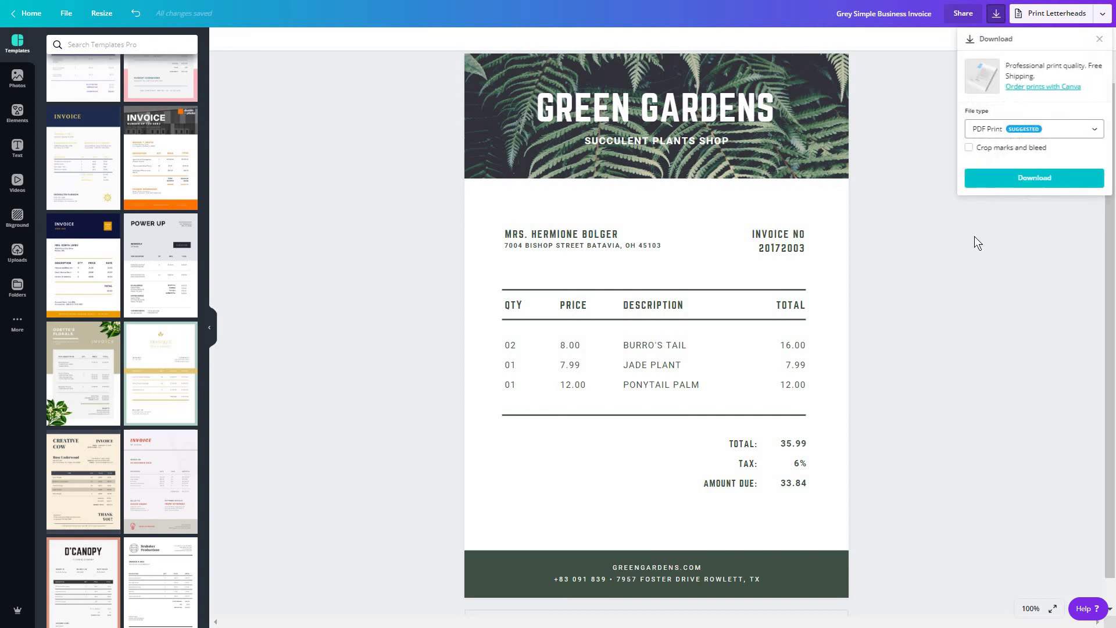
left_click(976, 250)
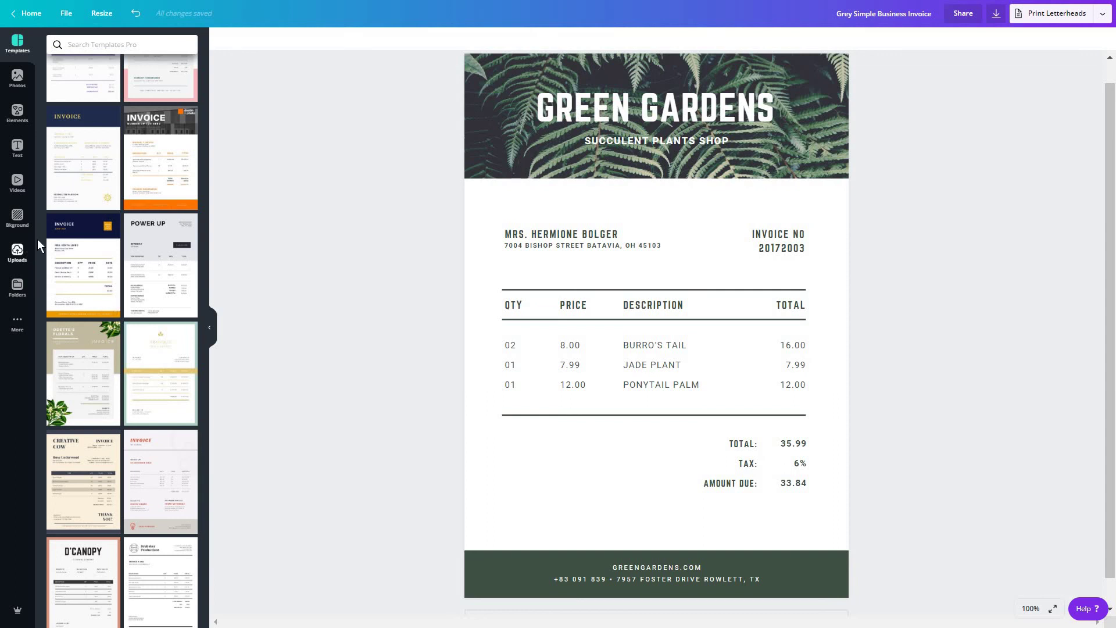
Switch the side panel to Elements and clear the 'PHOTO' search to show the default collections
left_click(10, 118)
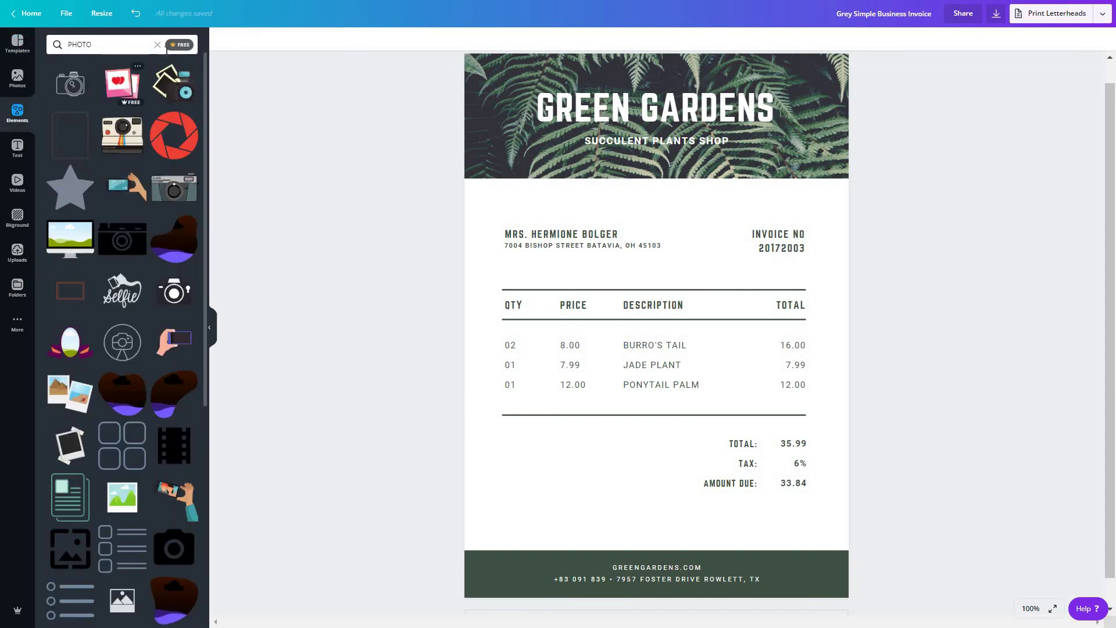
left_click(157, 44)
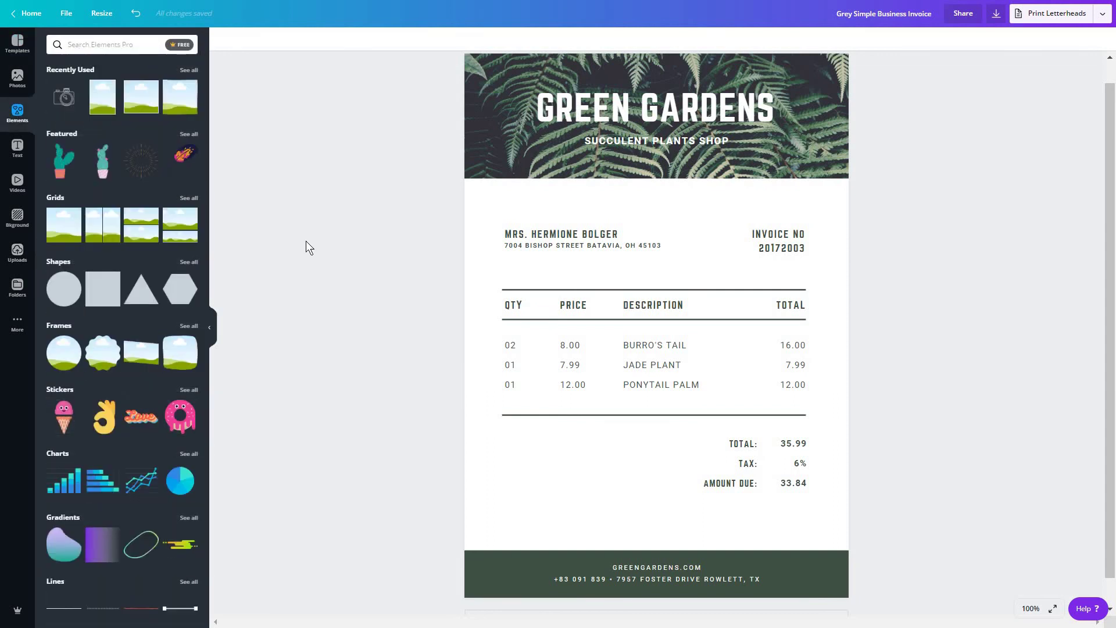